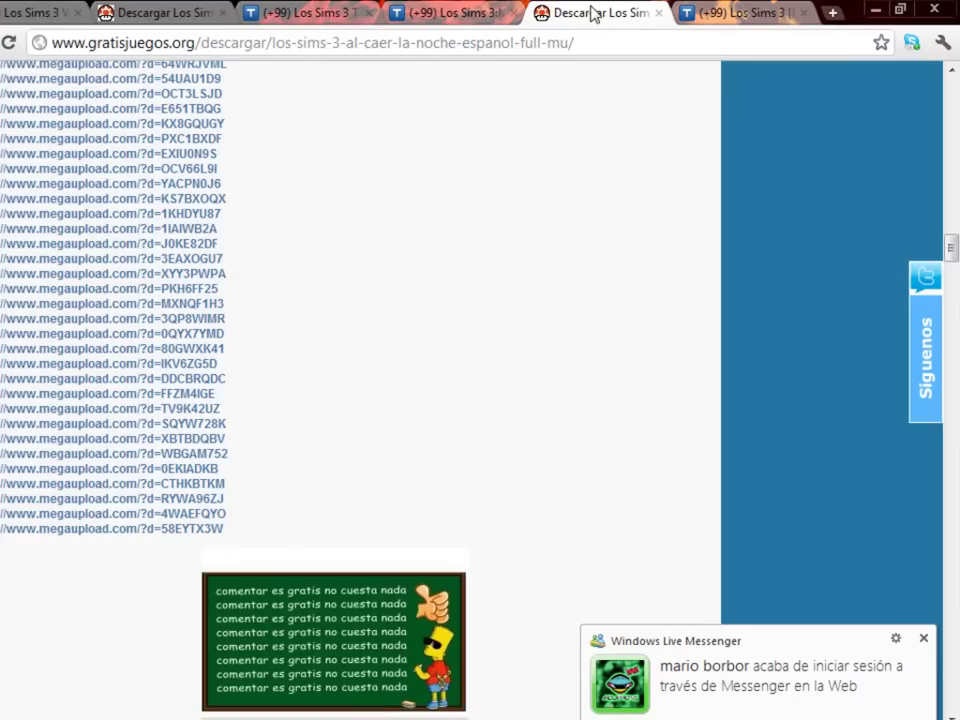
Look through the open download pages for Los Sims 3 Vaya Fauna, Al caer la noche and Trotamundos
left_click(495, 12)
key("ctrl+shift+Tab")
key("ctrl+shift+Tab")
key("ctrl+shift+Tab")
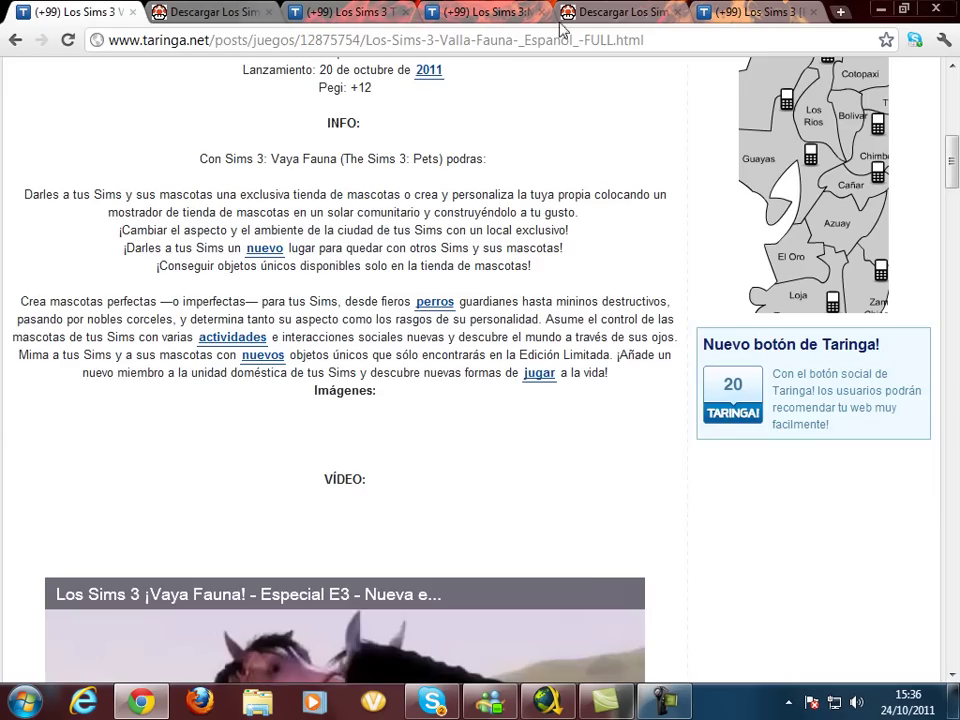
left_click(621, 16)
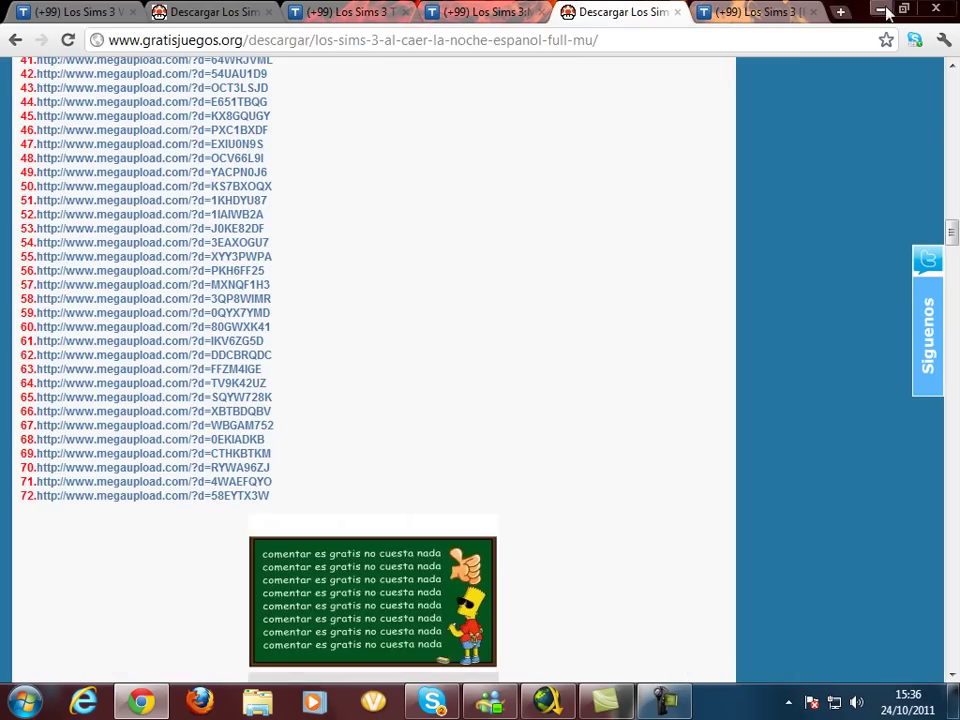
key("super+d")
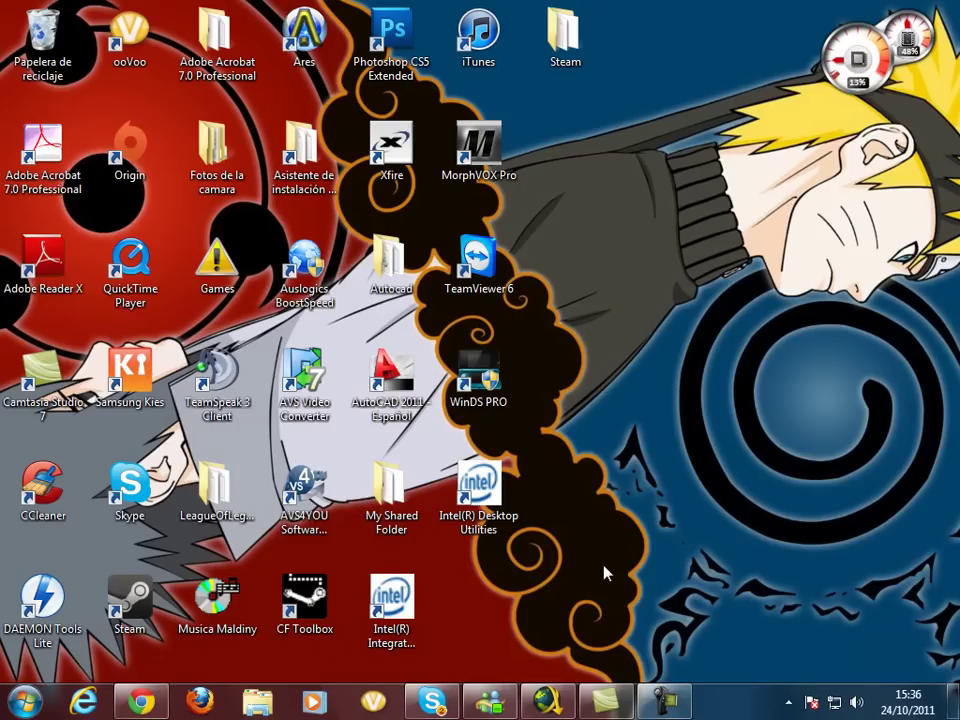
left_click(145, 702)
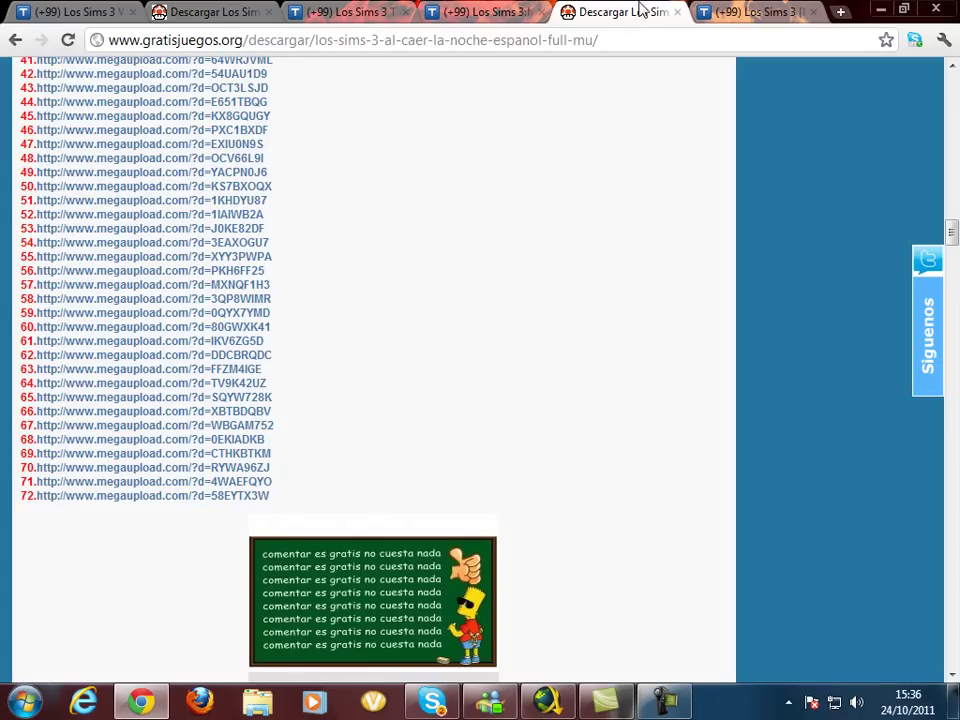
scroll(628, 216, "up", 7)
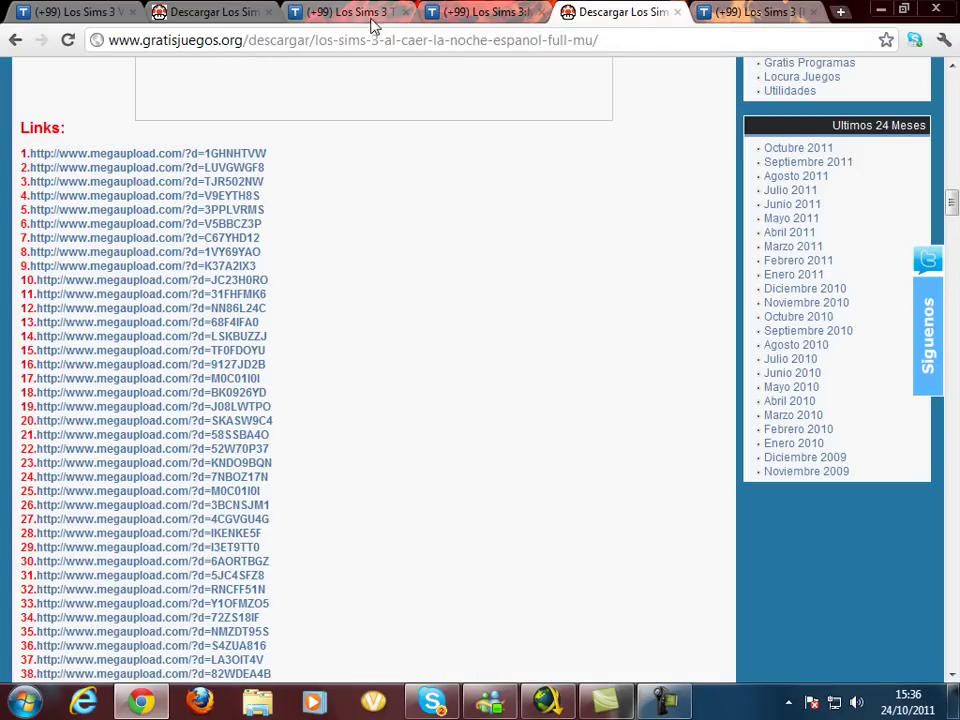
left_click(240, 14)
scroll(668, 300, "up", 5)
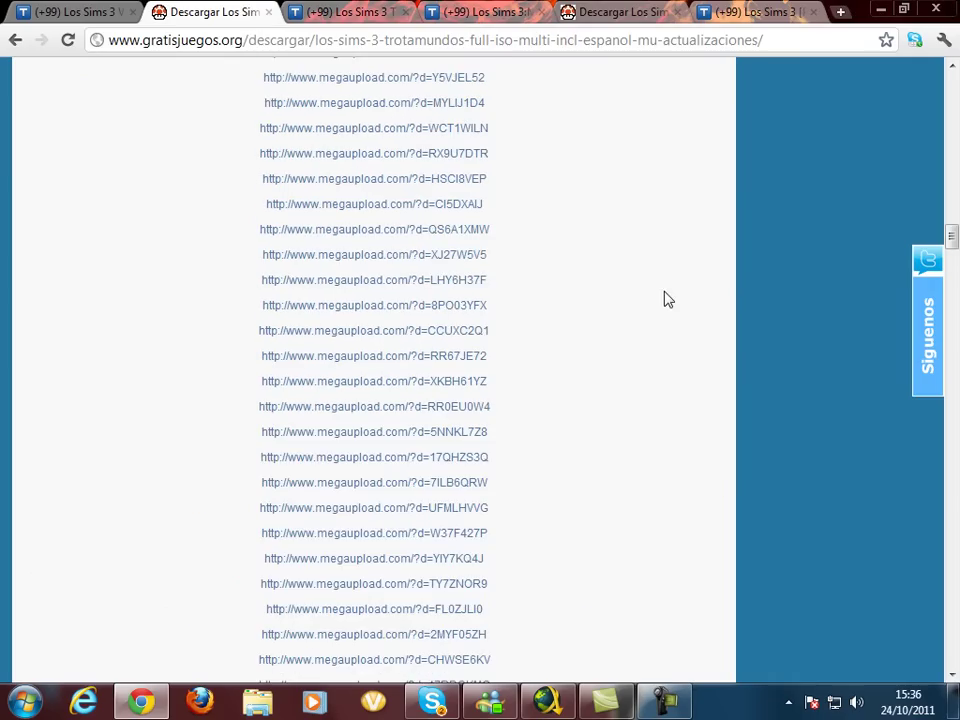
View the base Los Sims 3 post on Taringa, from its cover image down to the Megaupload download links
left_click(755, 12)
scroll(613, 360, "up", 5)
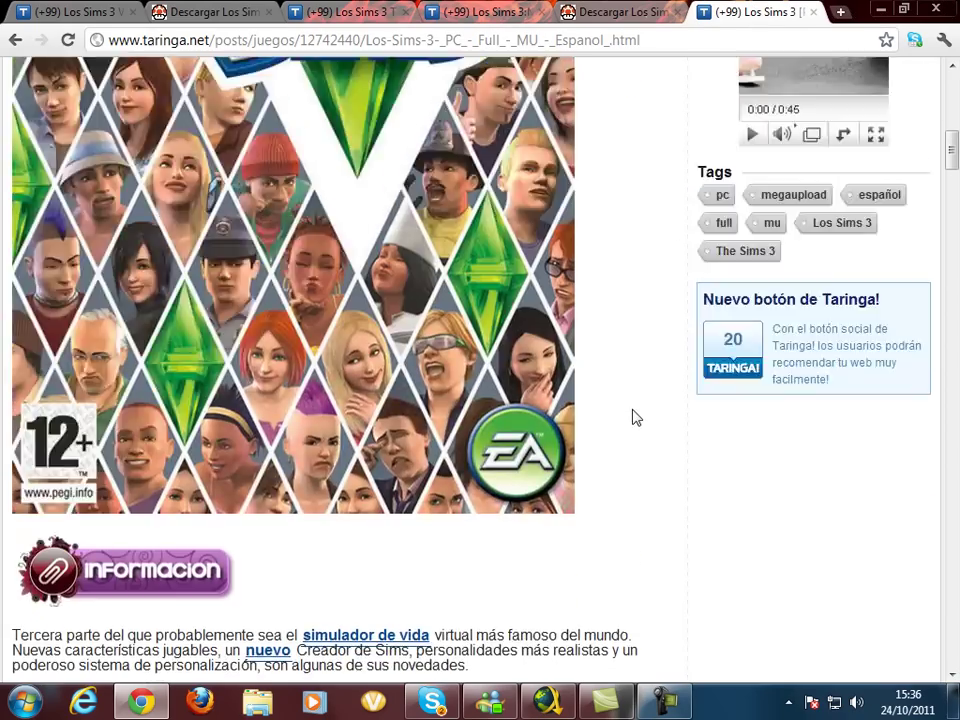
scroll(636, 417, "up", 4)
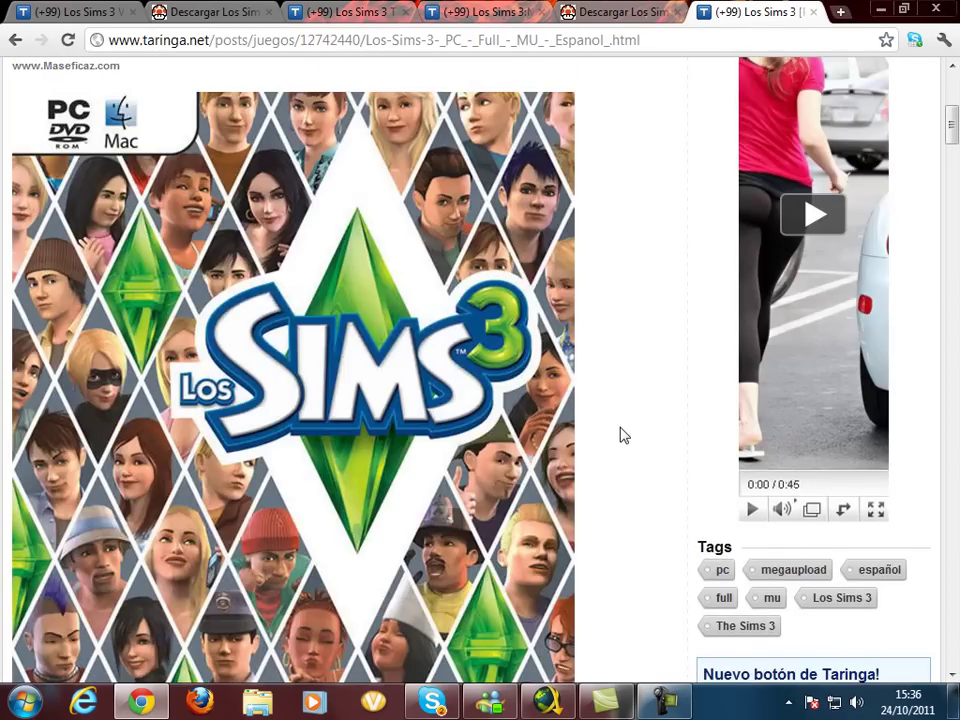
scroll(620, 435, "down", 15)
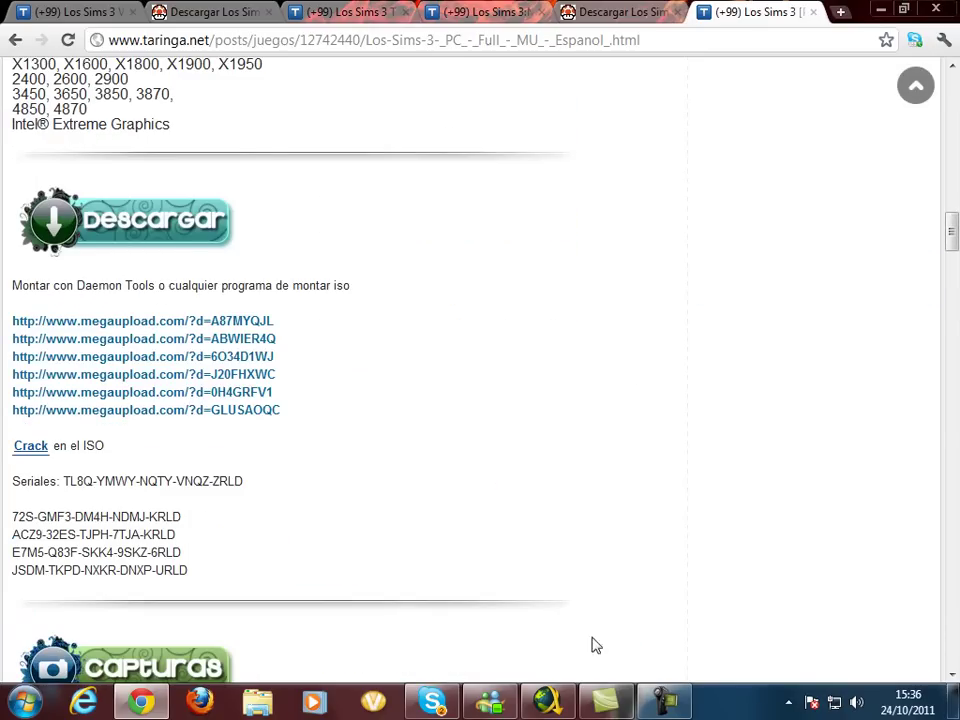
Switch to JDownloader and view its link grabber and its downloads list
left_click(548, 700)
left_click(242, 212)
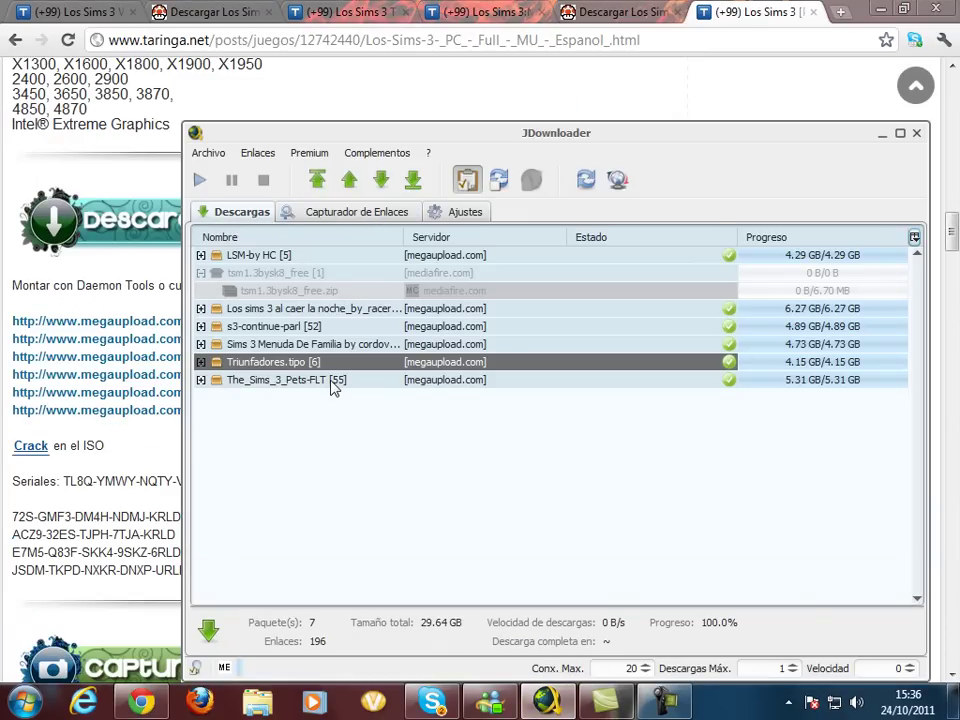
left_click(340, 213)
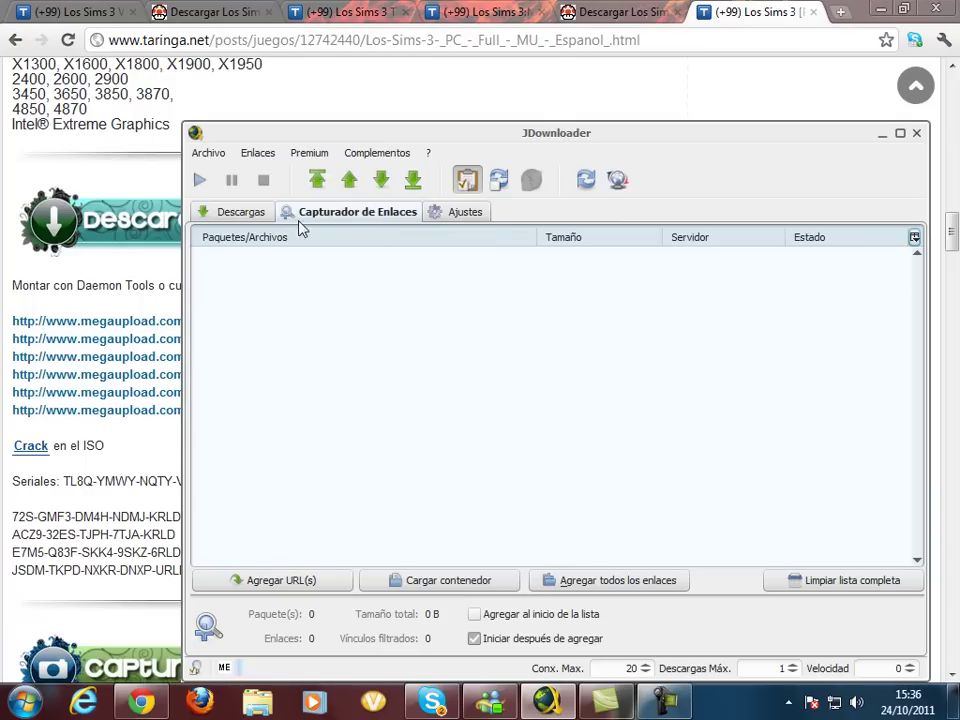
left_click(245, 212)
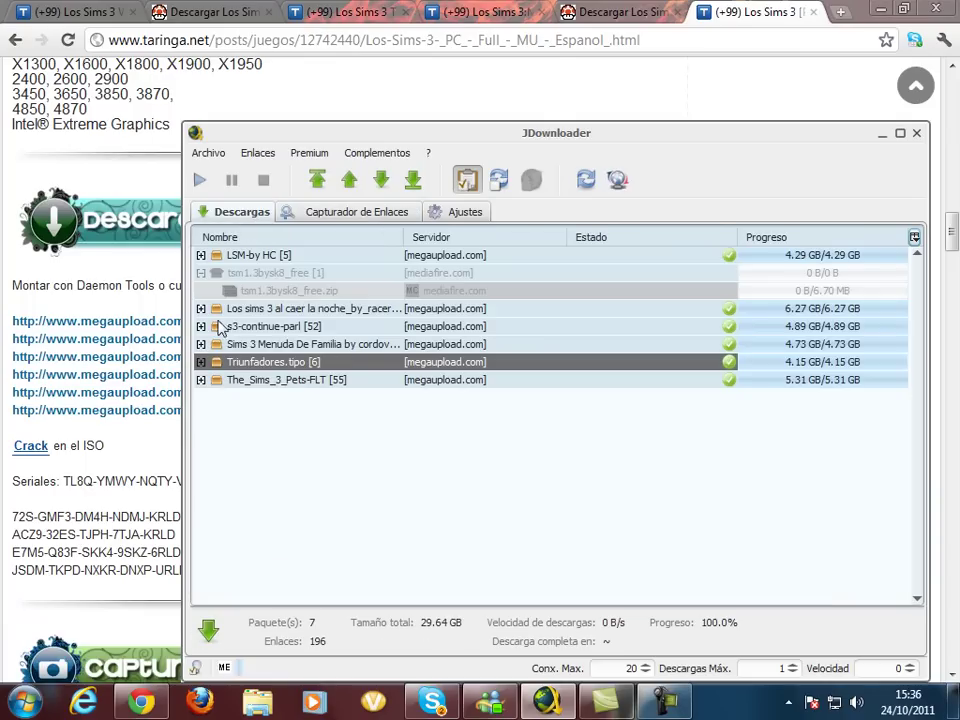
Expand the Los sims 3 al caer la noche package in the downloads list, examine its parts, and return to the browser
left_click(201, 309)
scroll(617, 414, "down", 1)
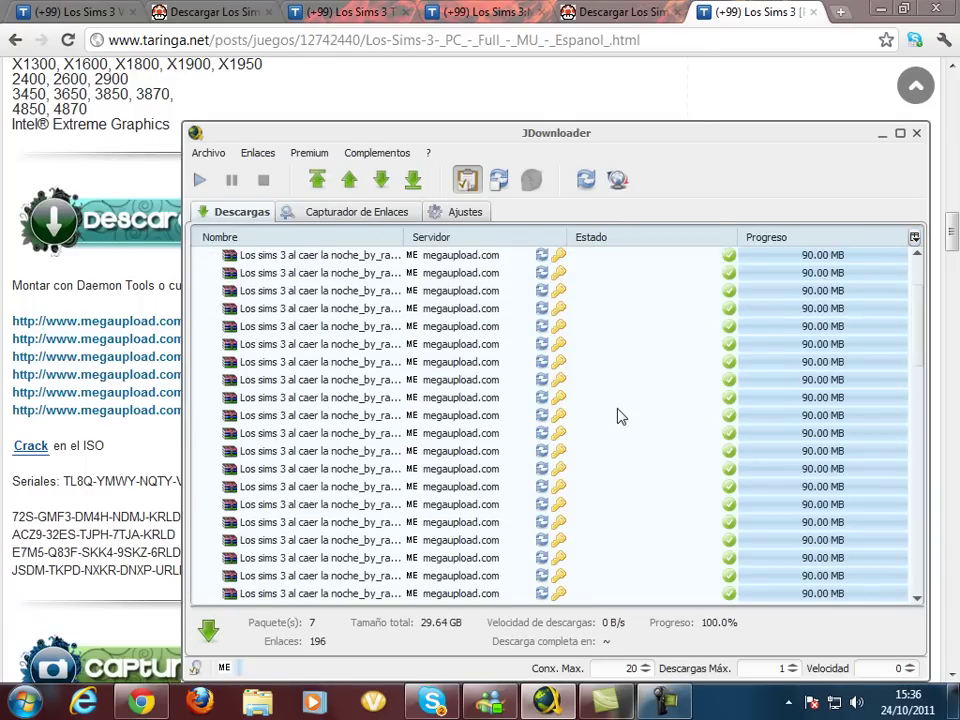
scroll(617, 415, "up", 1)
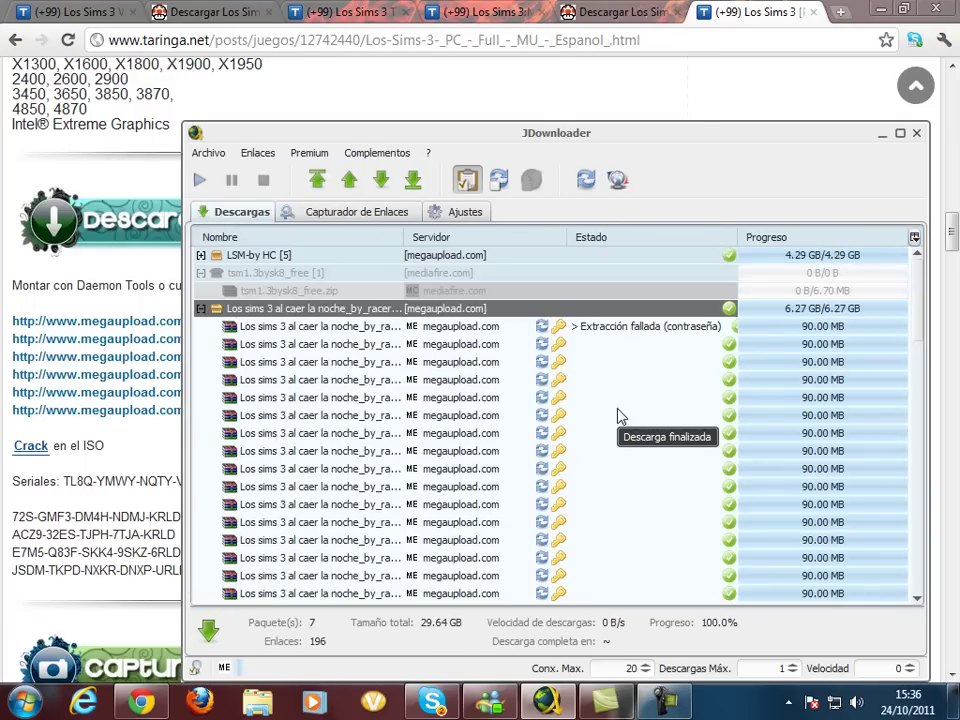
left_click(464, 351)
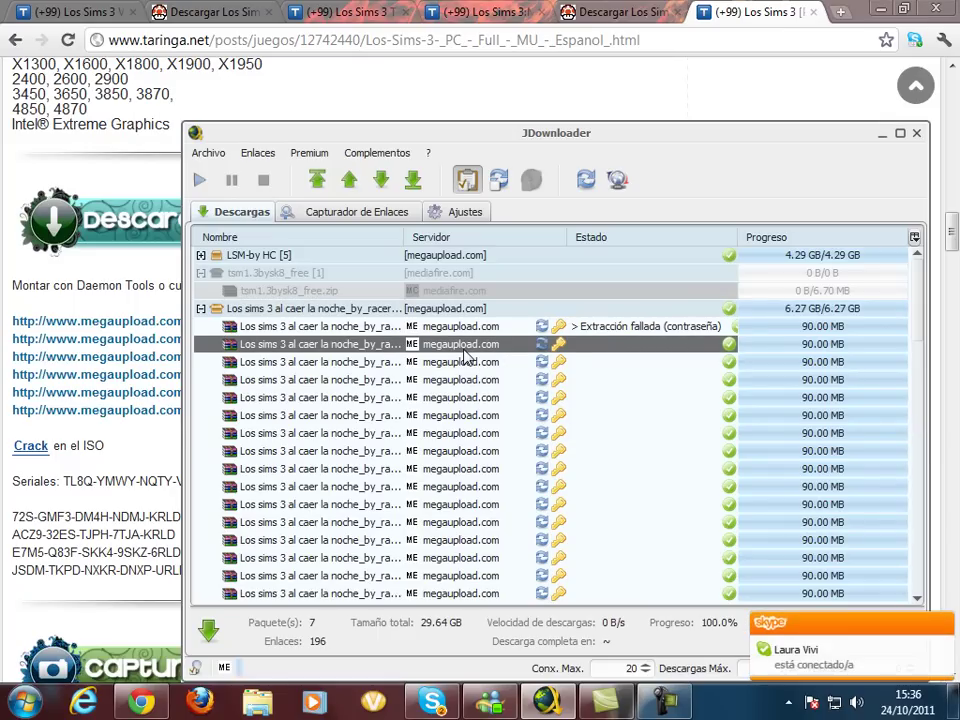
left_click(883, 133)
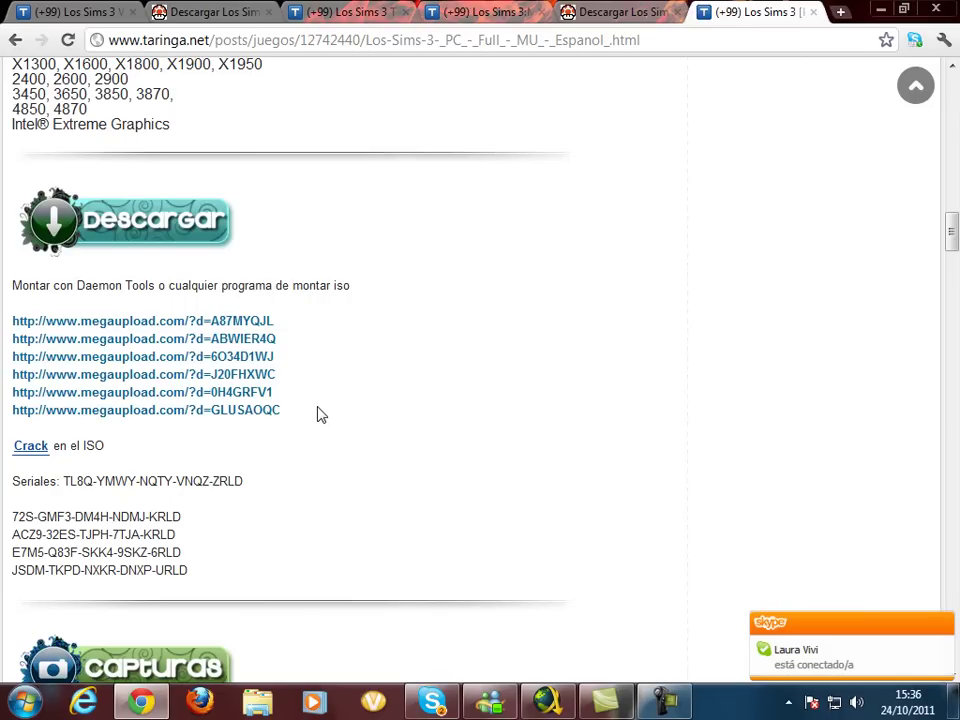
left_click(548, 700)
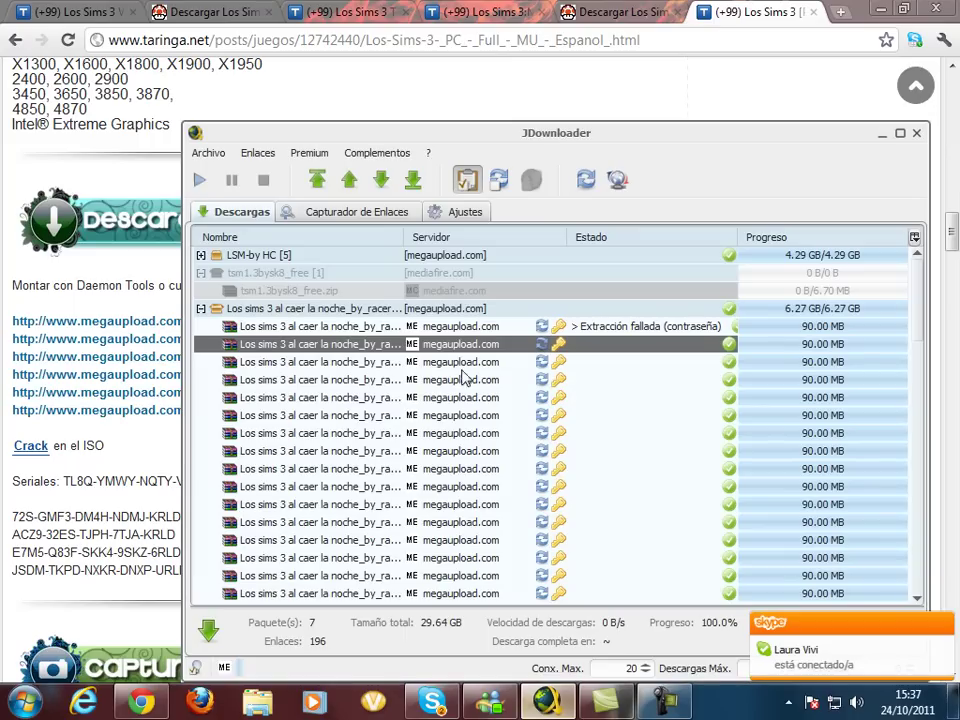
scroll(444, 389, "down", 2)
scroll(440, 380, "up", 2)
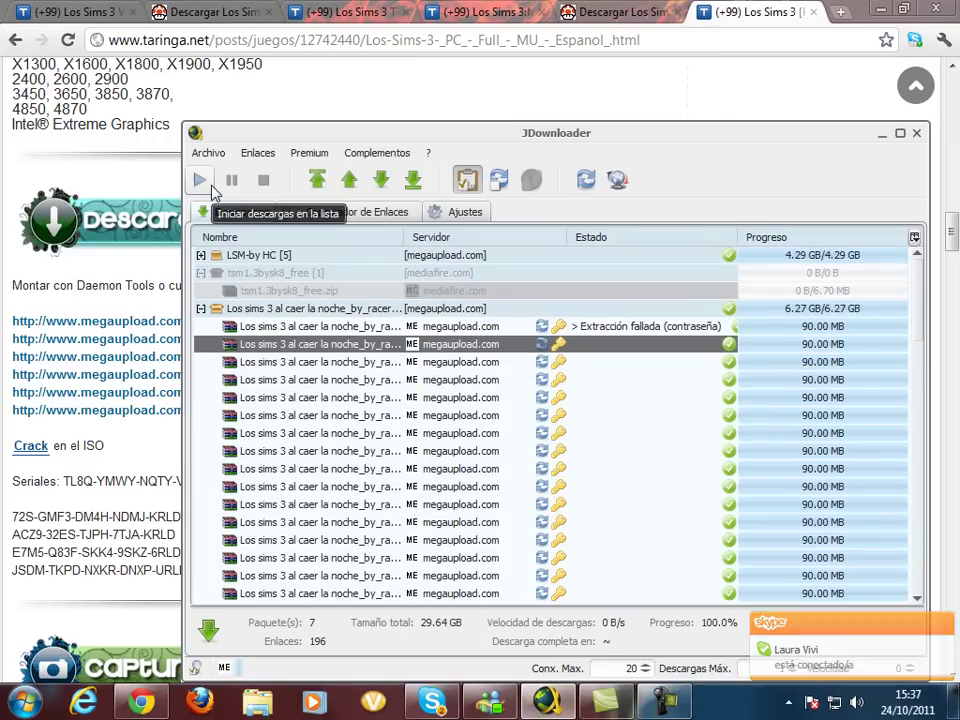
left_click(126, 279)
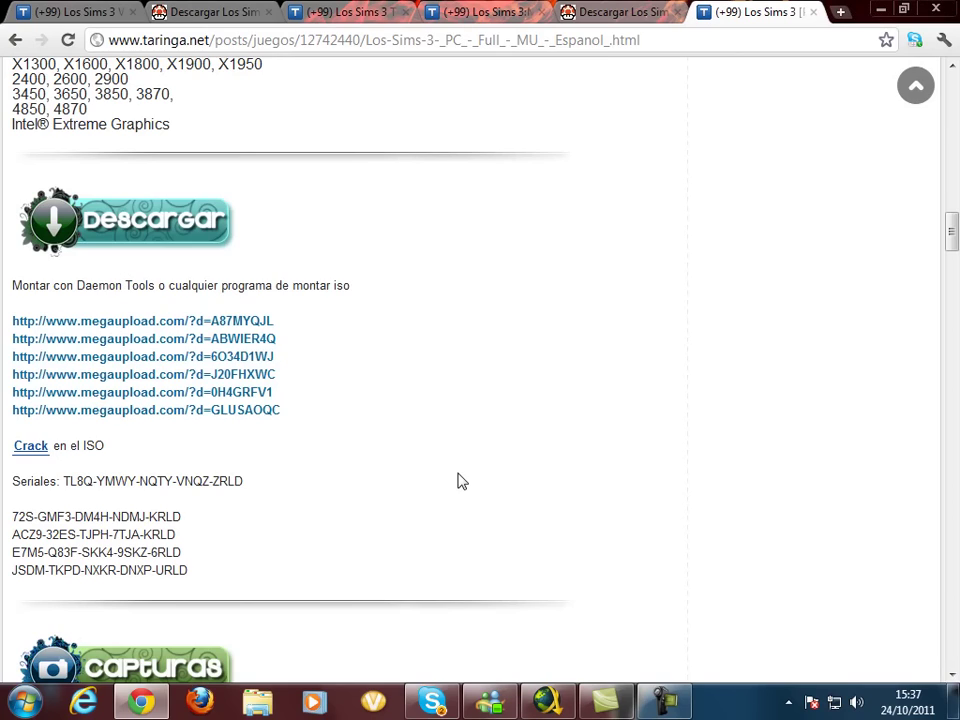
Review the base game's post again, from the cover art to the Descargar section
scroll(458, 482, "up", 15)
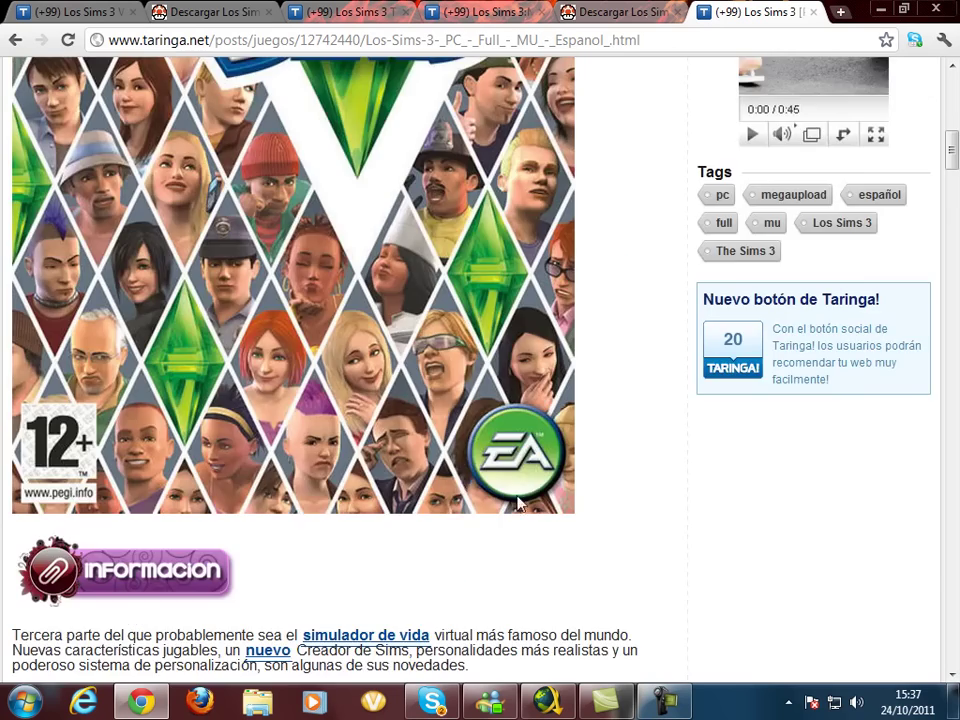
scroll(603, 524, "up", 3)
scroll(603, 524, "down", 15)
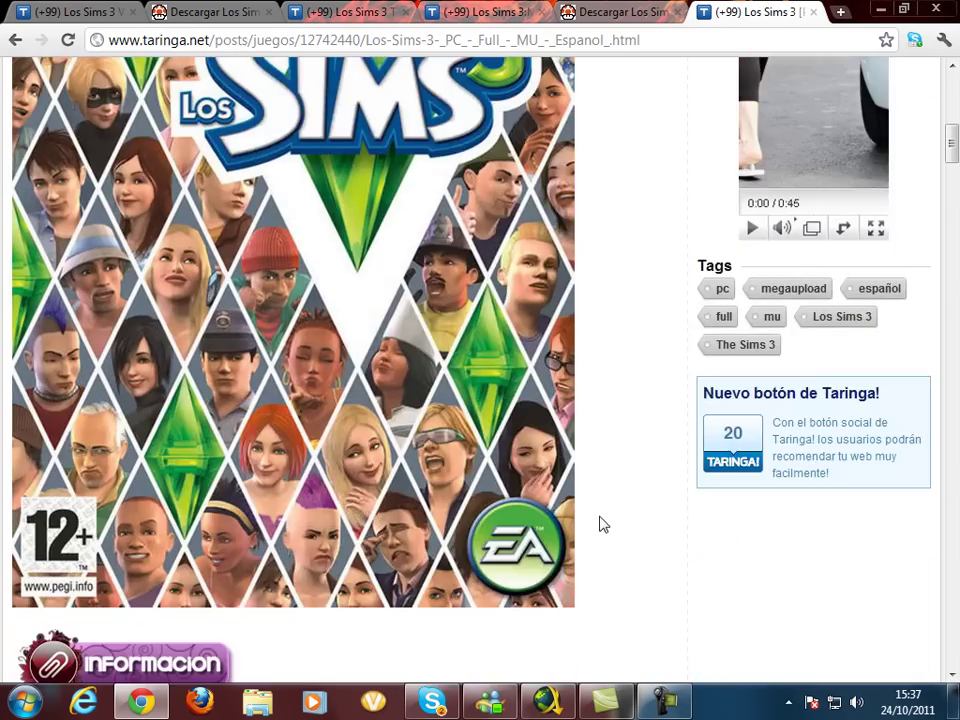
scroll(603, 524, "down", 5)
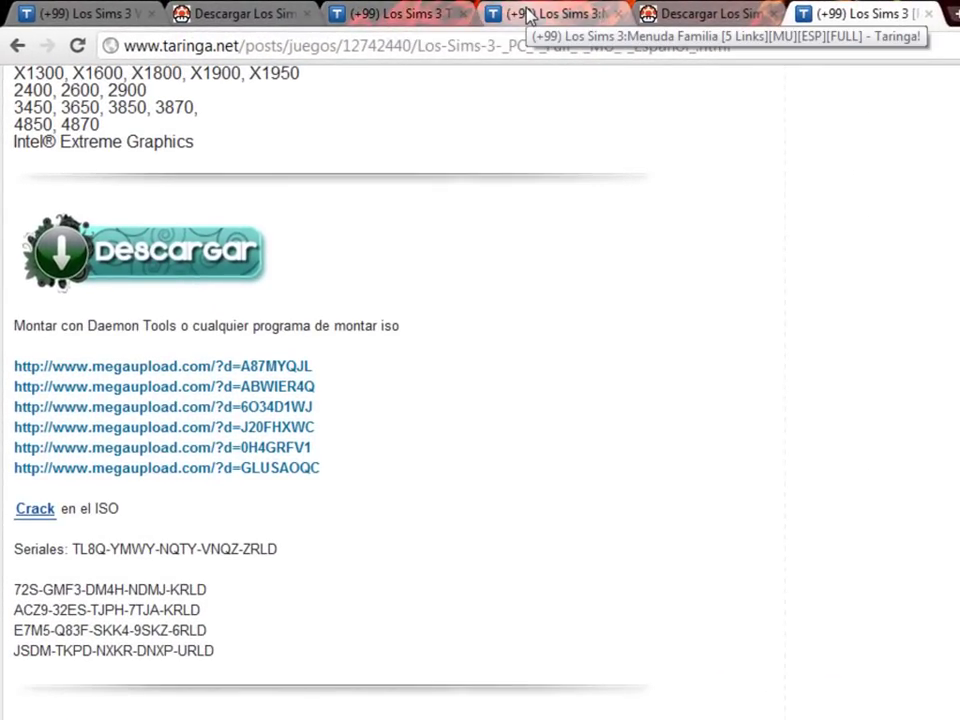
Open the Los Sims 3: Al caer la noche page and examine its title, cover and description
left_click(745, 15)
scroll(684, 480, "up", 3)
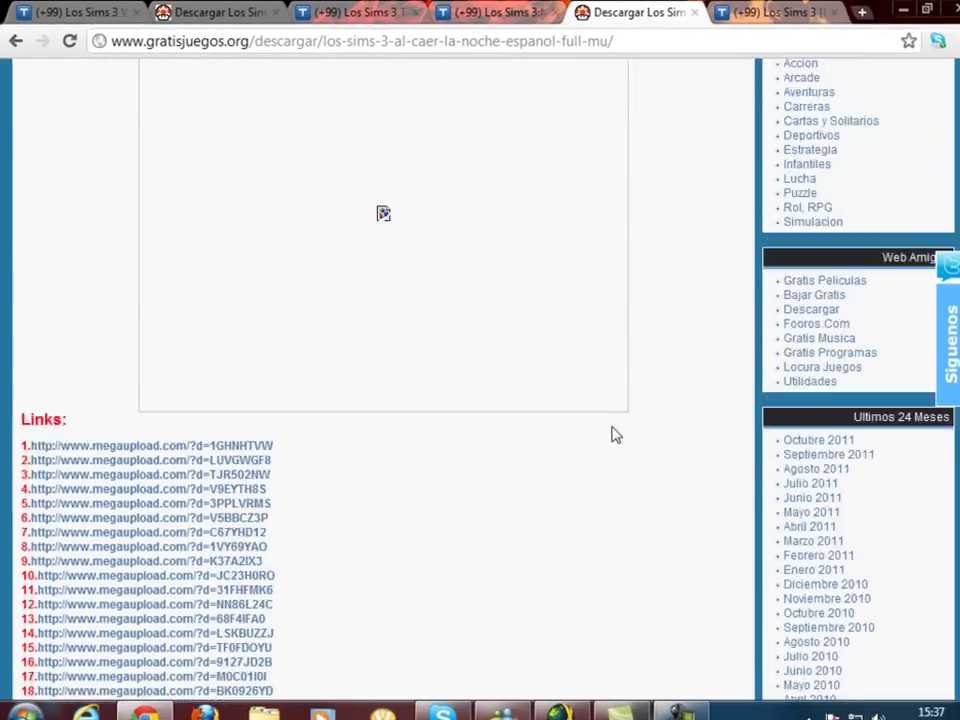
scroll(616, 435, "up", 10)
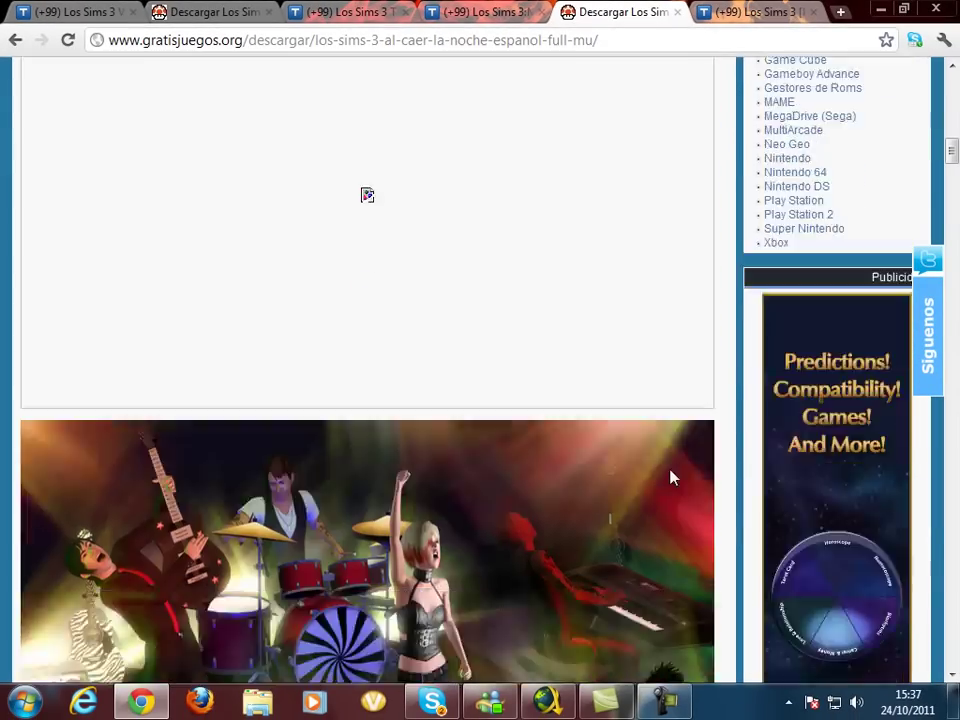
scroll(673, 478, "up", 5)
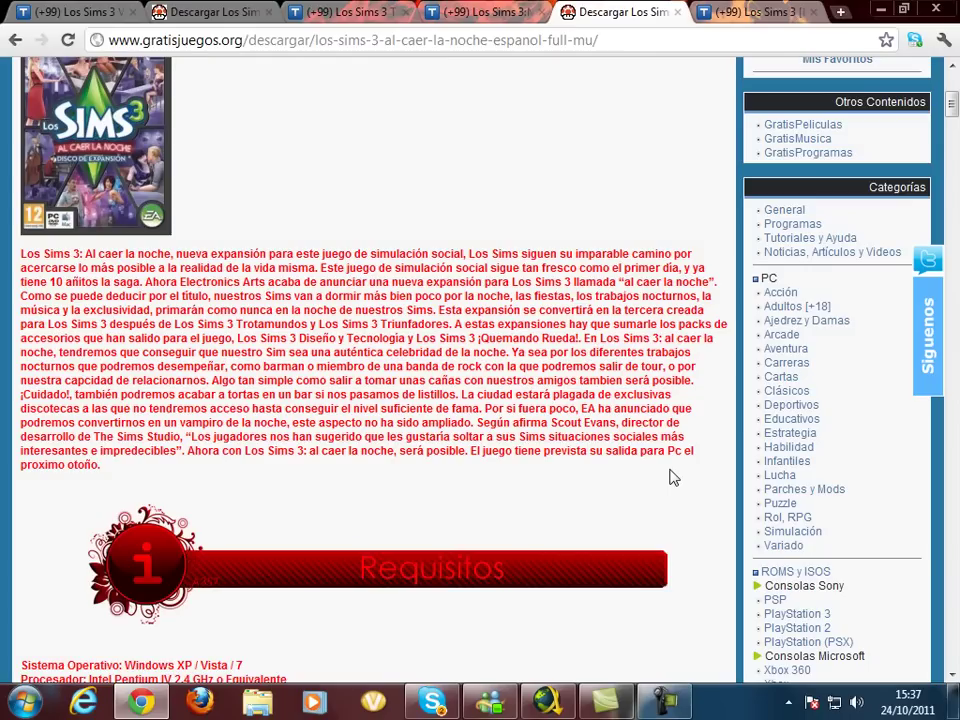
scroll(370, 293, "up", 3)
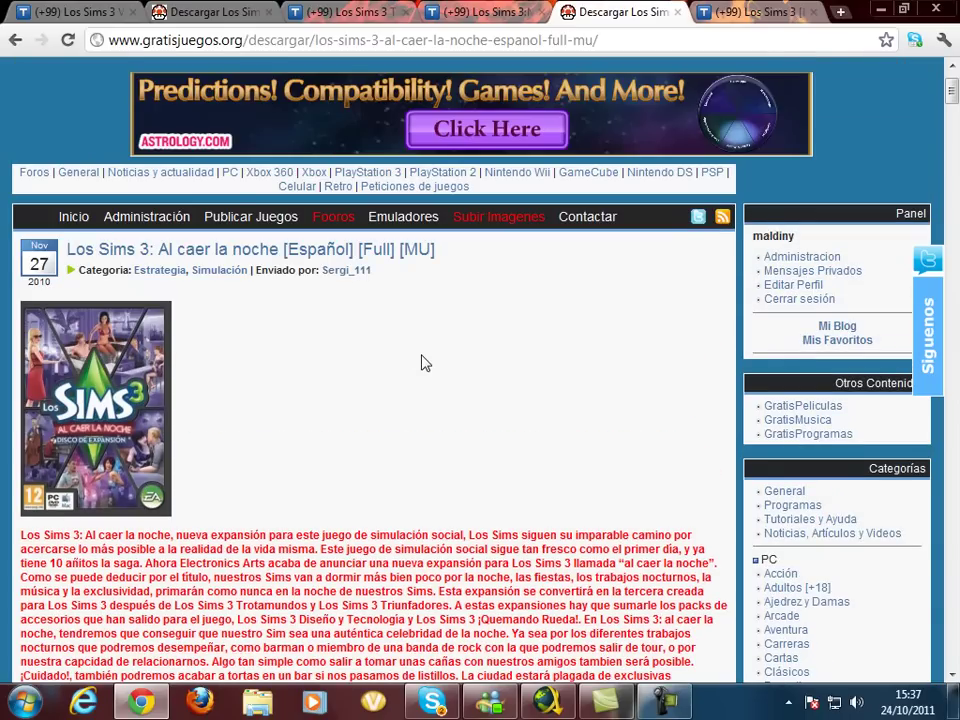
scroll(421, 363, "down", 3)
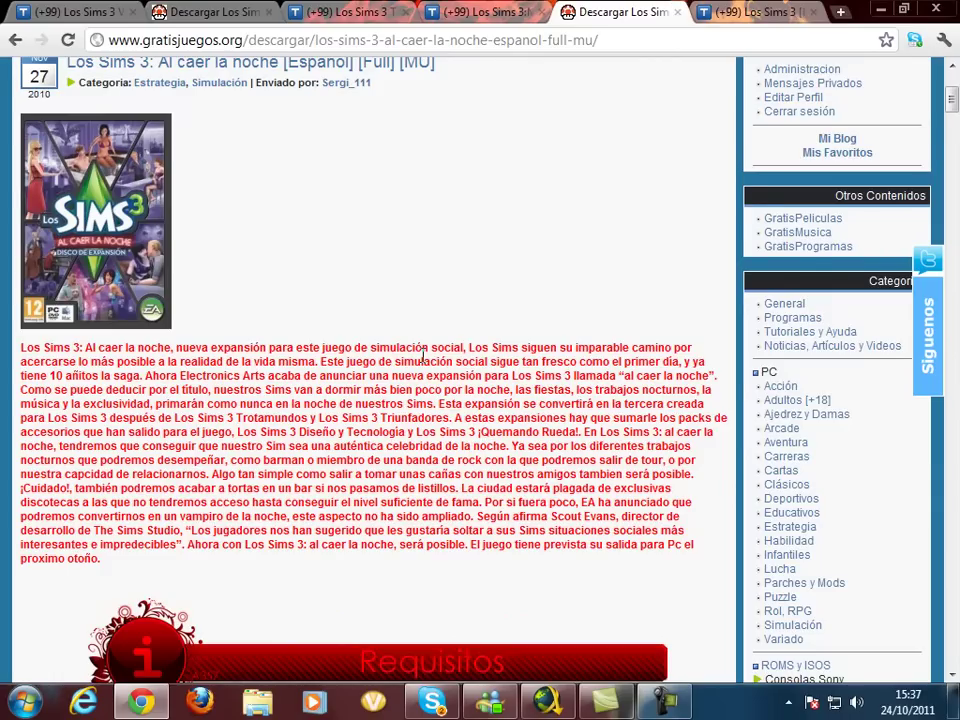
scroll(423, 357, "up", 2)
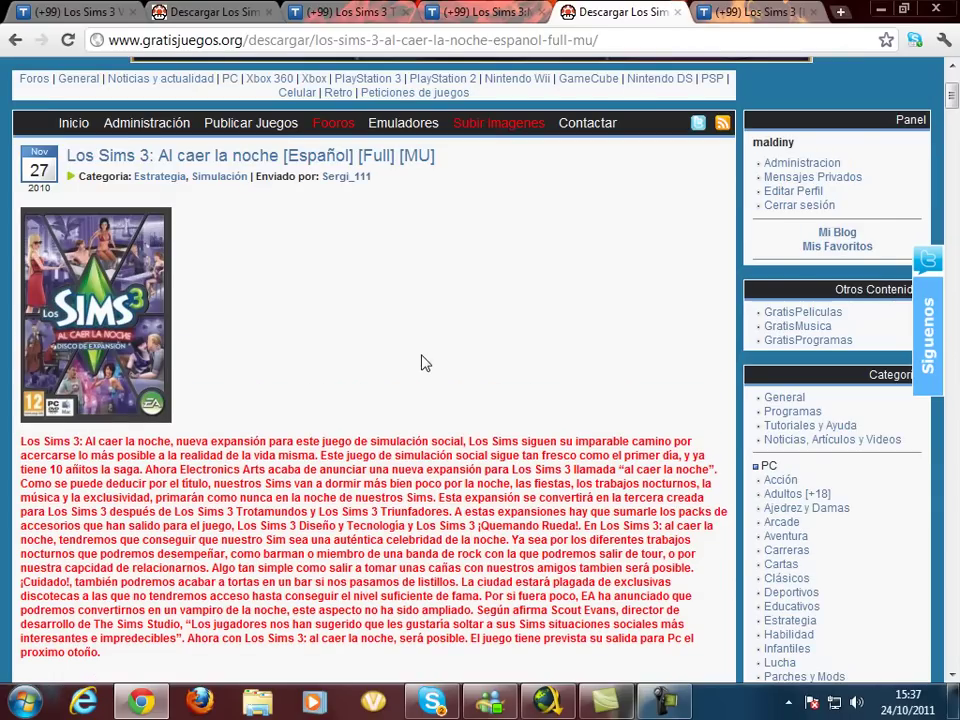
scroll(421, 363, "down", 3)
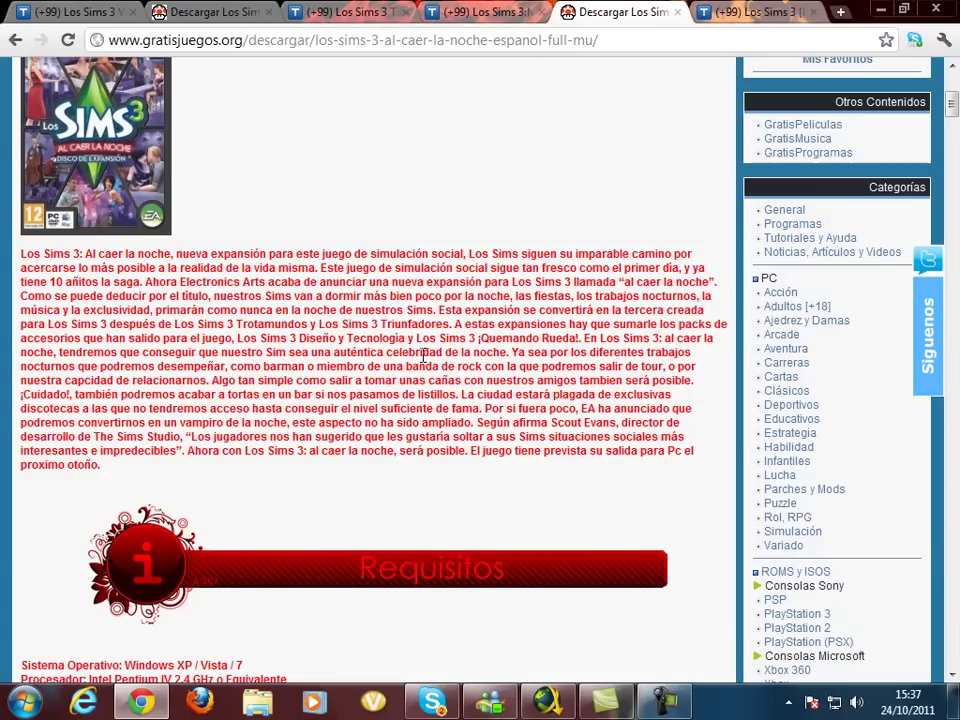
scroll(423, 357, "up", 6)
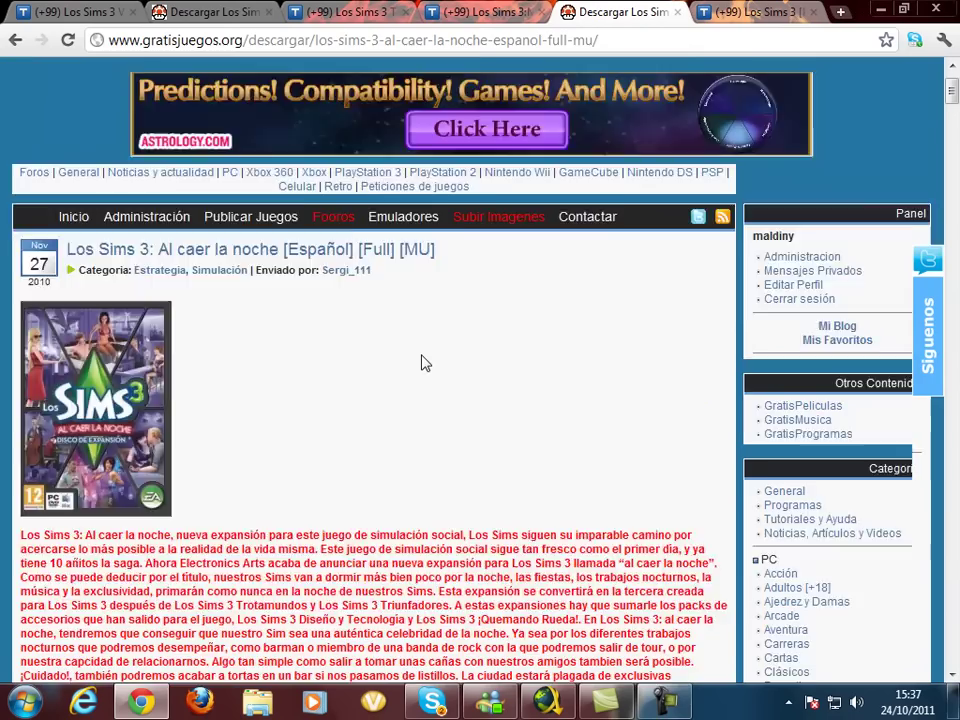
Examine the Al caer la noche page's screenshots and its full numbered list of Megaupload links
scroll(20, 465, "down", 14)
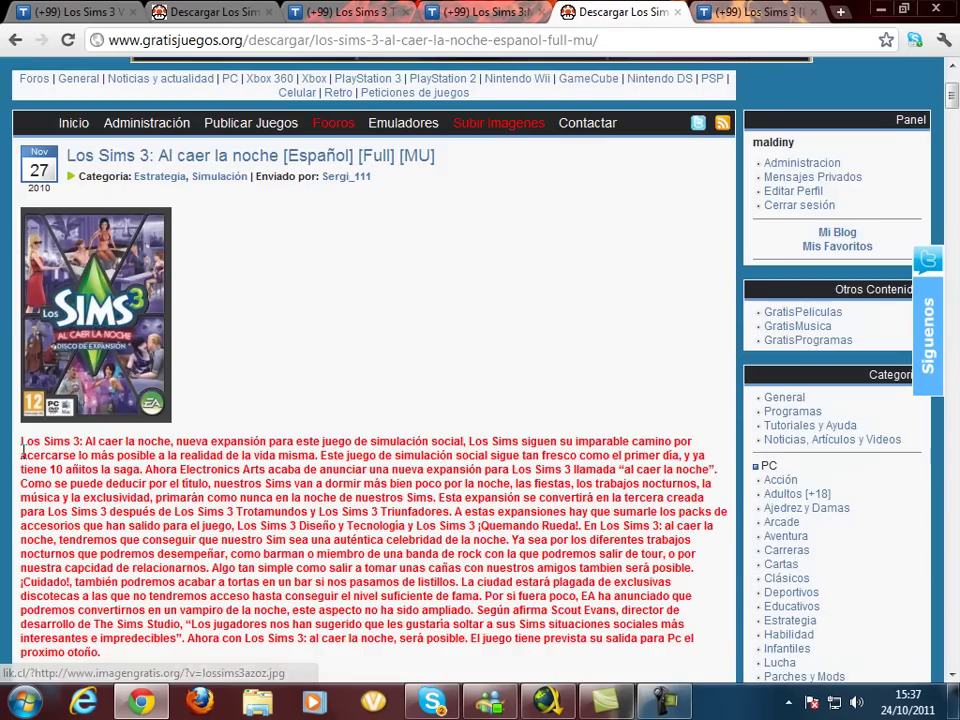
scroll(8, 470, "down", 12)
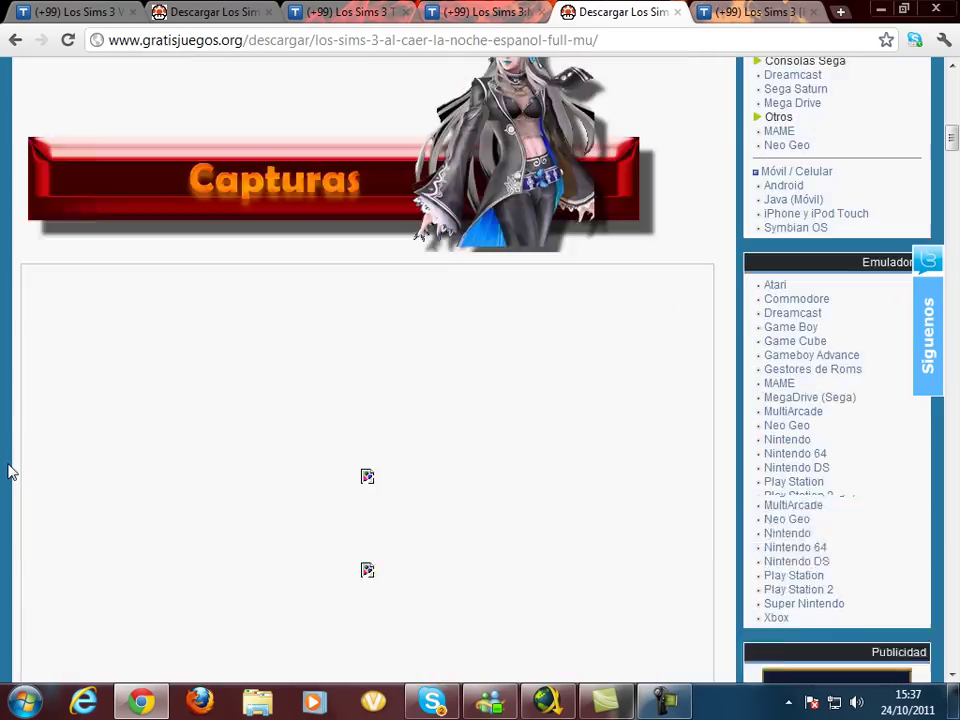
scroll(8, 470, "down", 9)
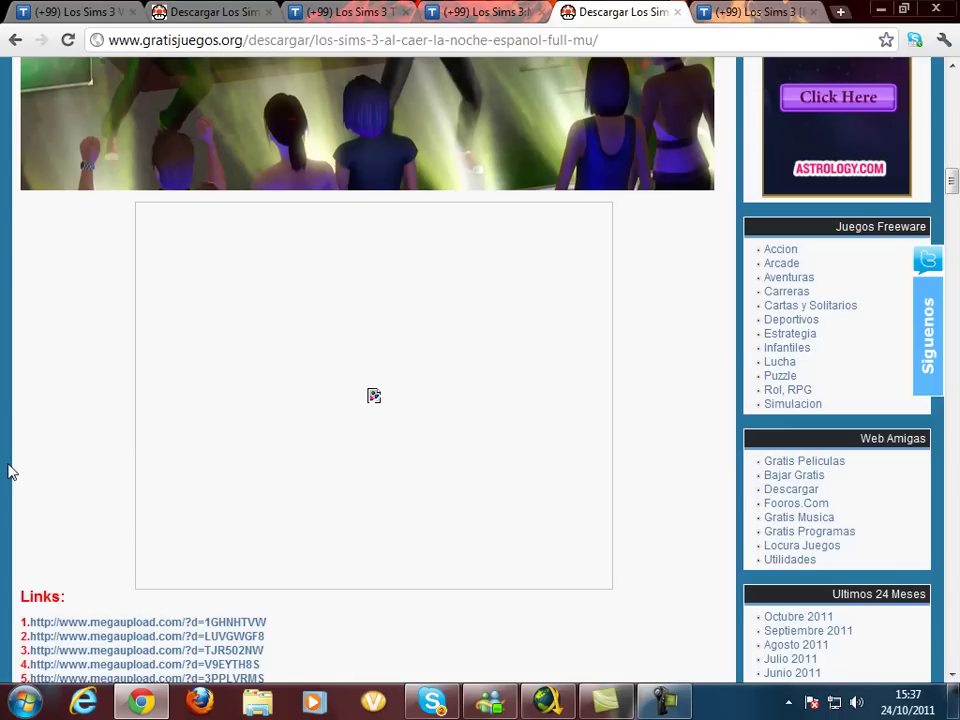
scroll(8, 470, "down", 14)
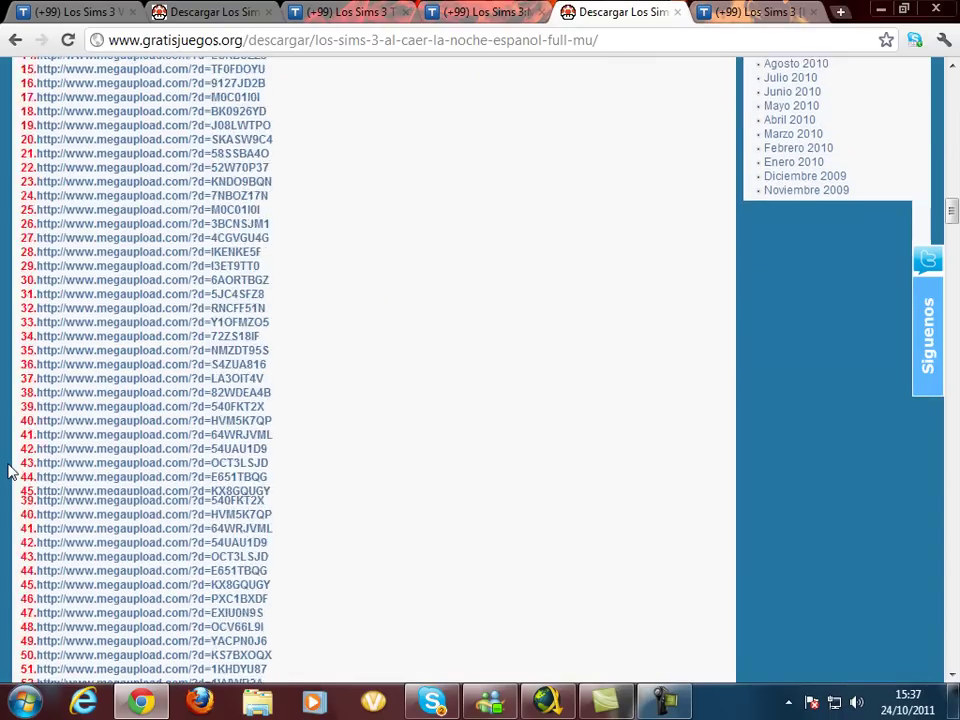
scroll(39, 484, "up", 11)
scroll(446, 521, "down", 11)
scroll(446, 521, "down", 5)
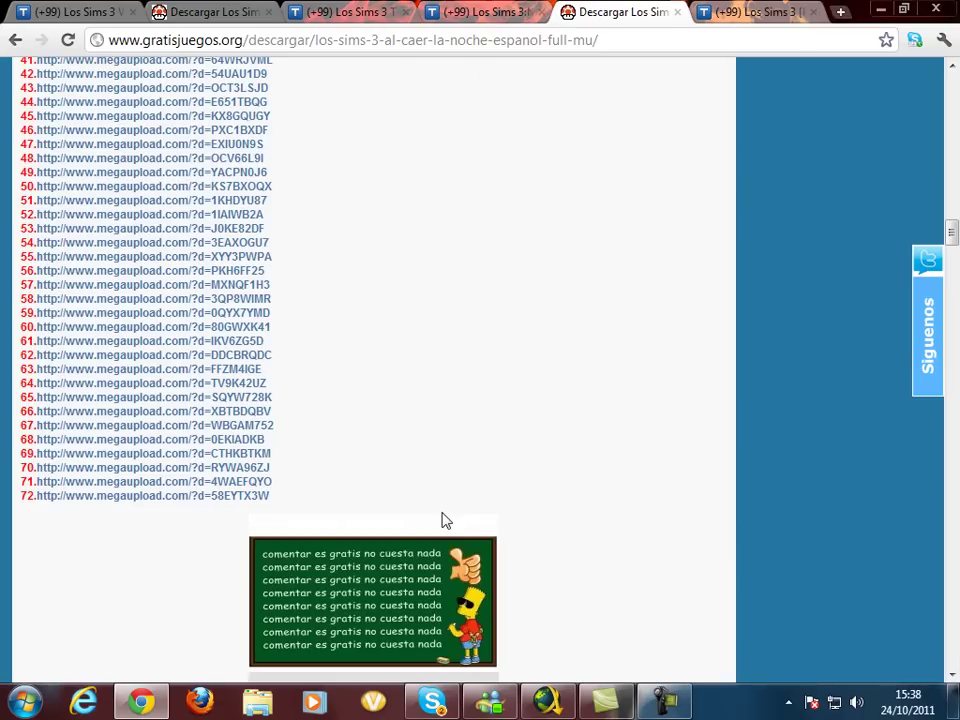
Look over the Al caer la noche page's numbered Megaupload links again, between the last link and the start of the list
scroll(446, 521, "up", 14)
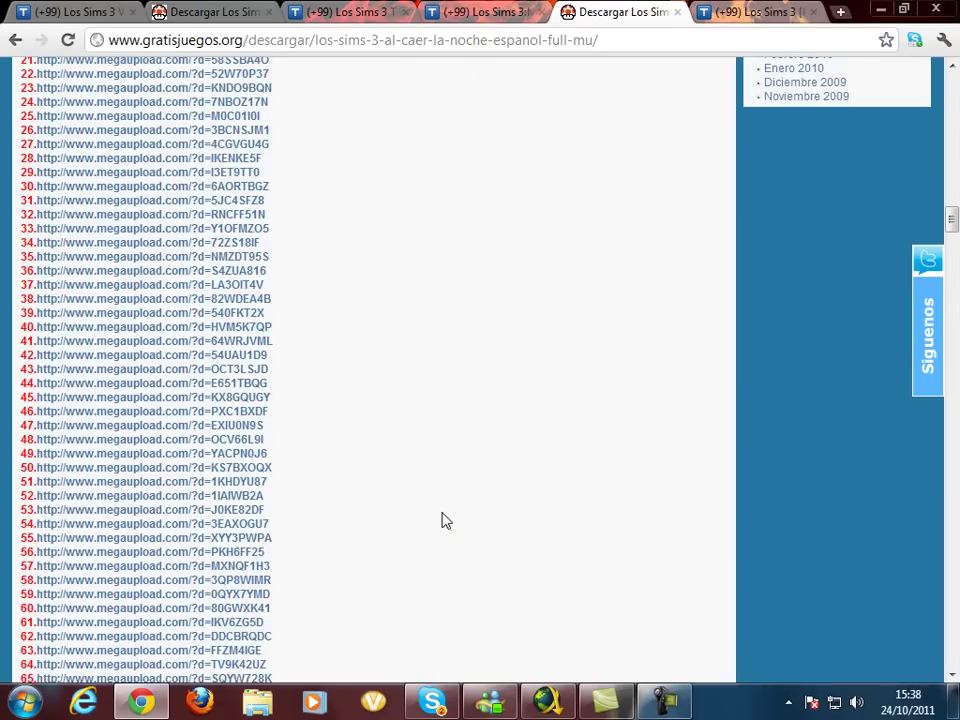
scroll(446, 521, "down", 10)
scroll(446, 521, "down", 4)
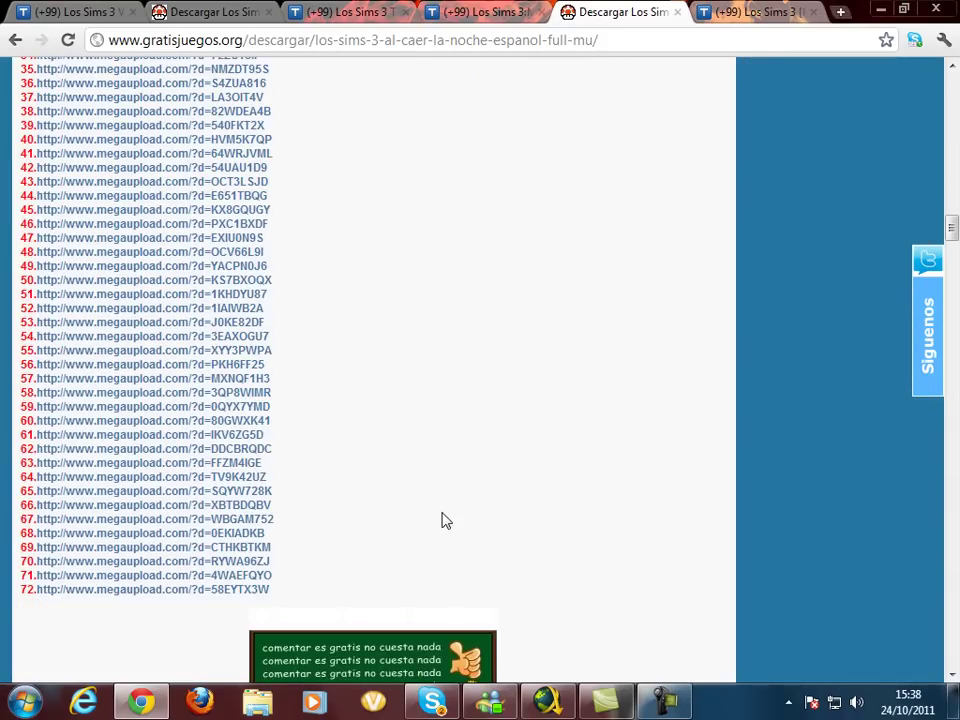
scroll(320, 590, "up", 17)
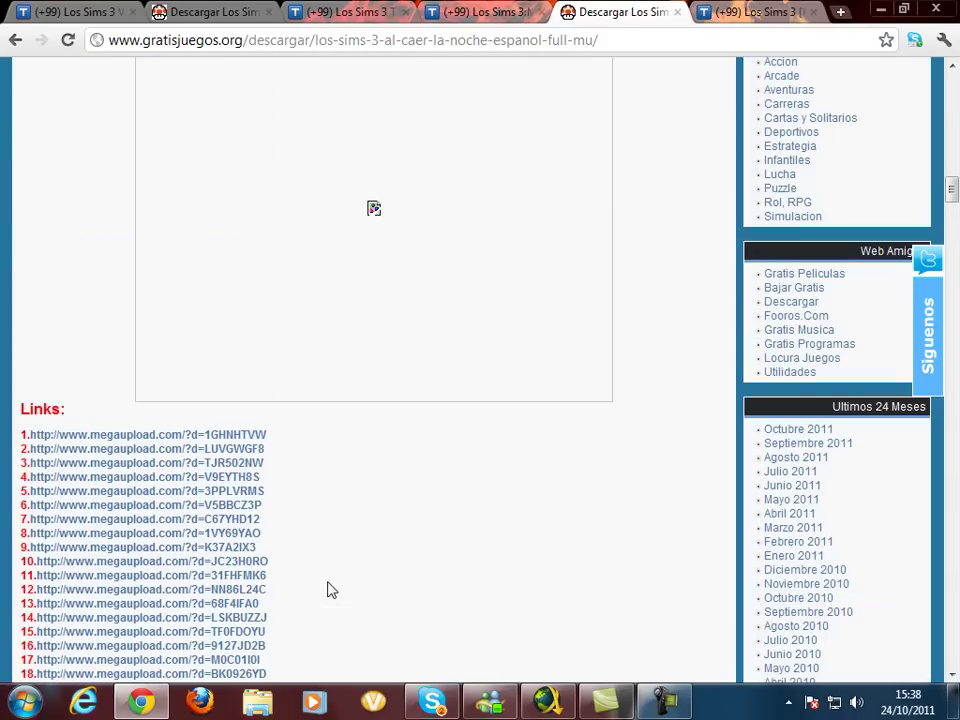
scroll(332, 589, "down", 4)
Switch to JDownloader, examine the downloaded parts of the Al caer la noche package, and return to the browser
left_click(555, 704)
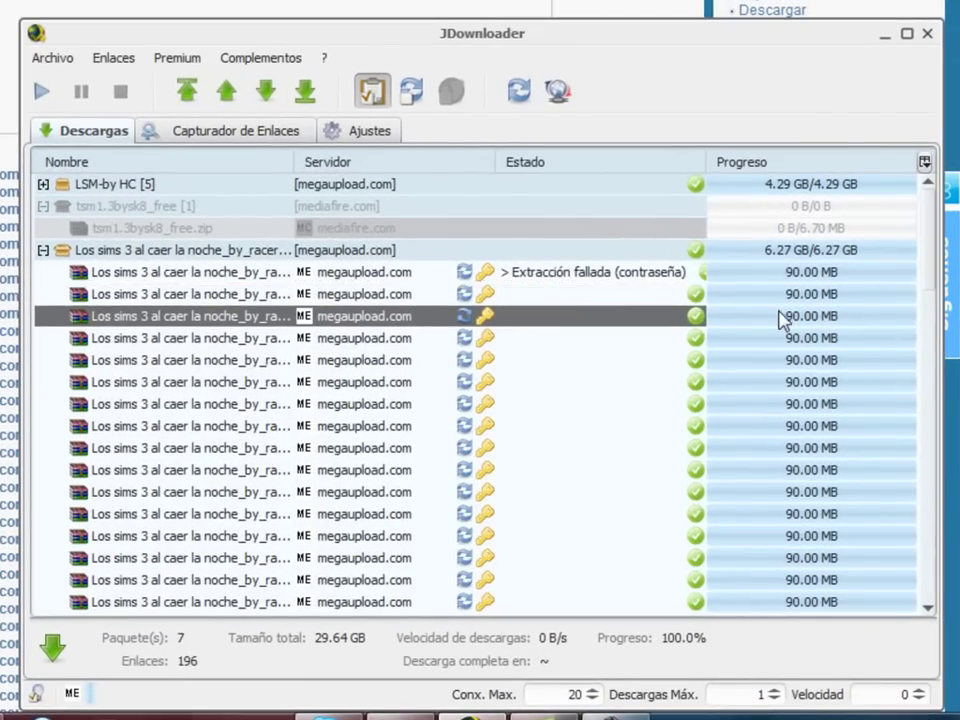
scroll(615, 350, "down", 3)
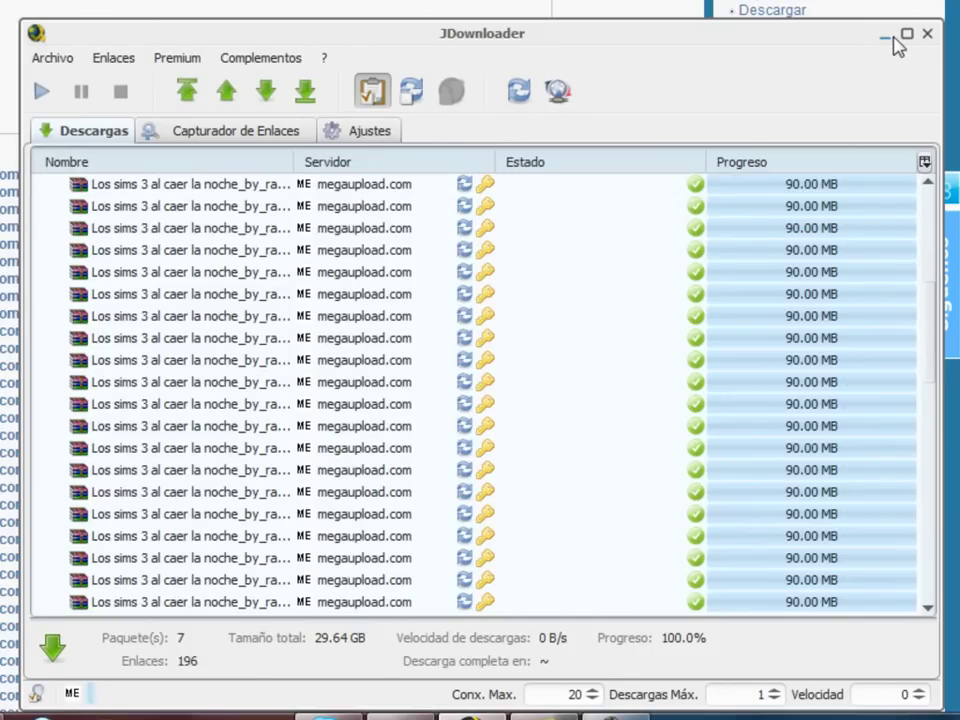
left_click(364, 318)
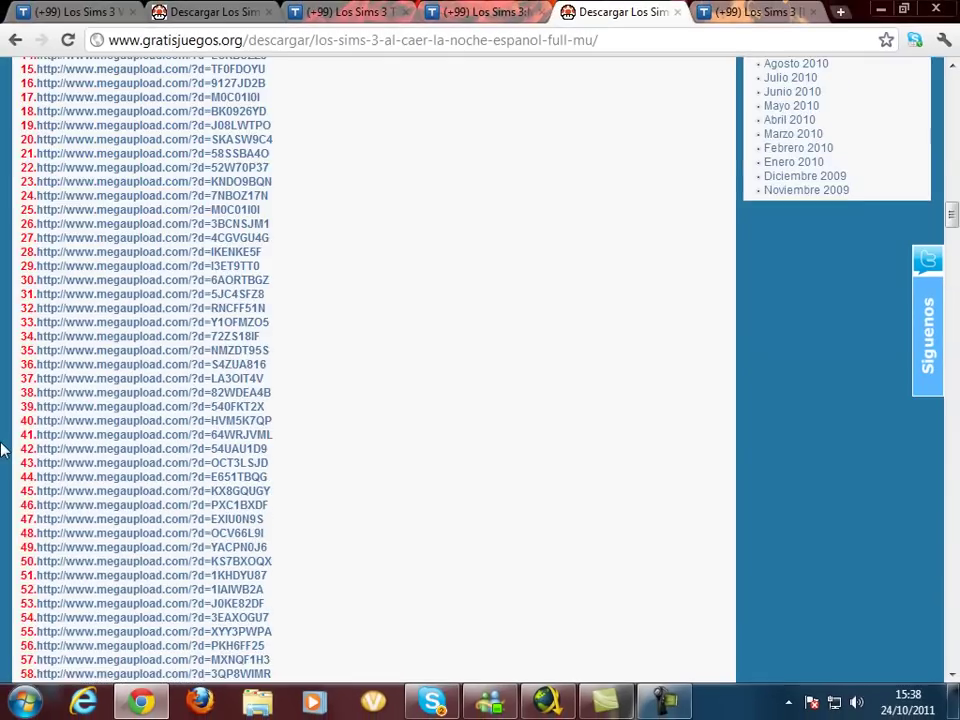
Find the comment about the archive password on the Al caer la noche page, highlight the password, and return to the links list
scroll(360, 360, "down", 12)
scroll(360, 360, "down", 8)
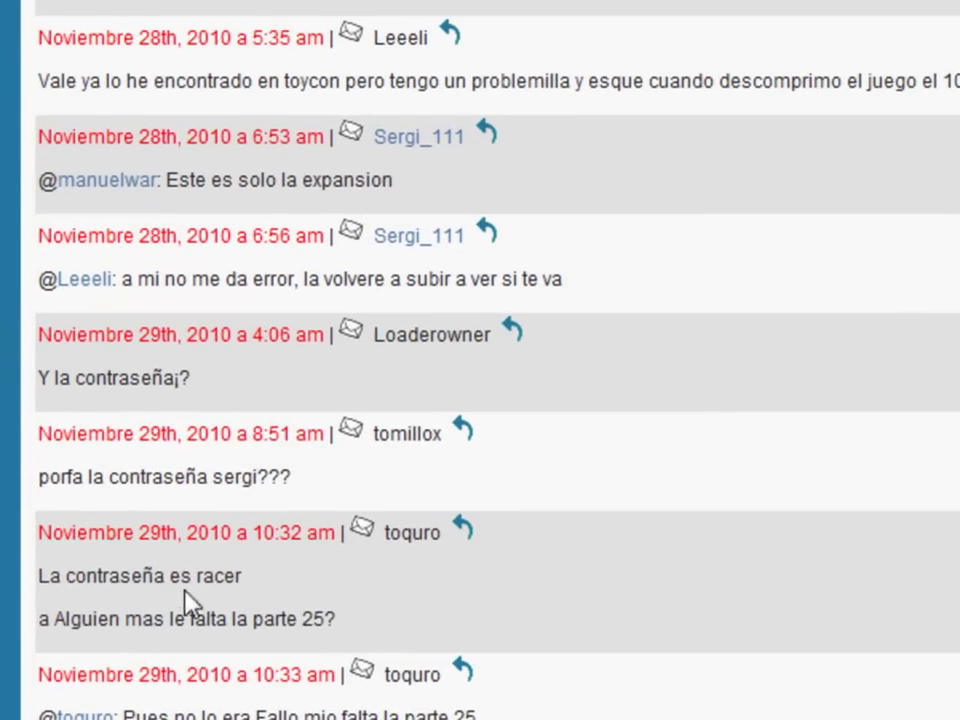
left_click_drag(196, 576, 251, 574)
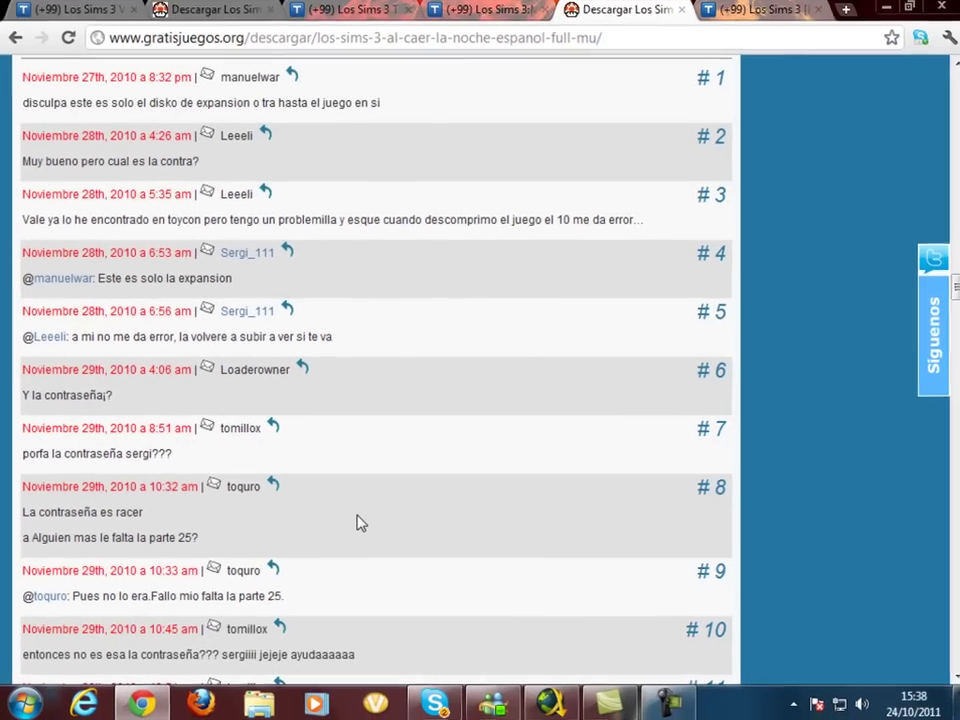
scroll(418, 520, "up", 10)
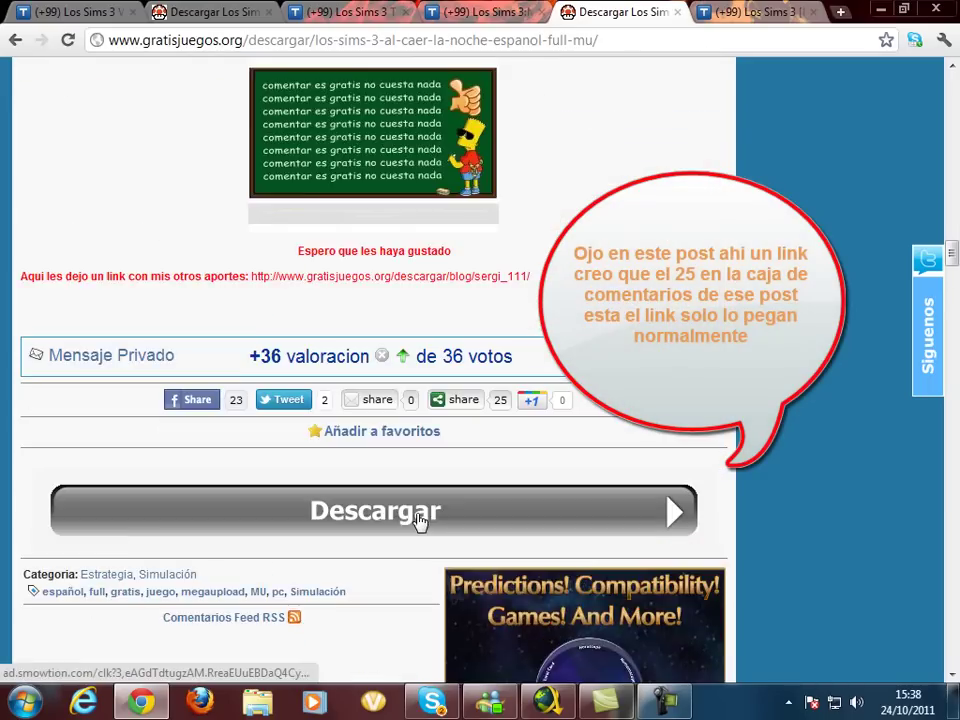
scroll(559, 470, "up", 4)
scroll(562, 452, "up", 8)
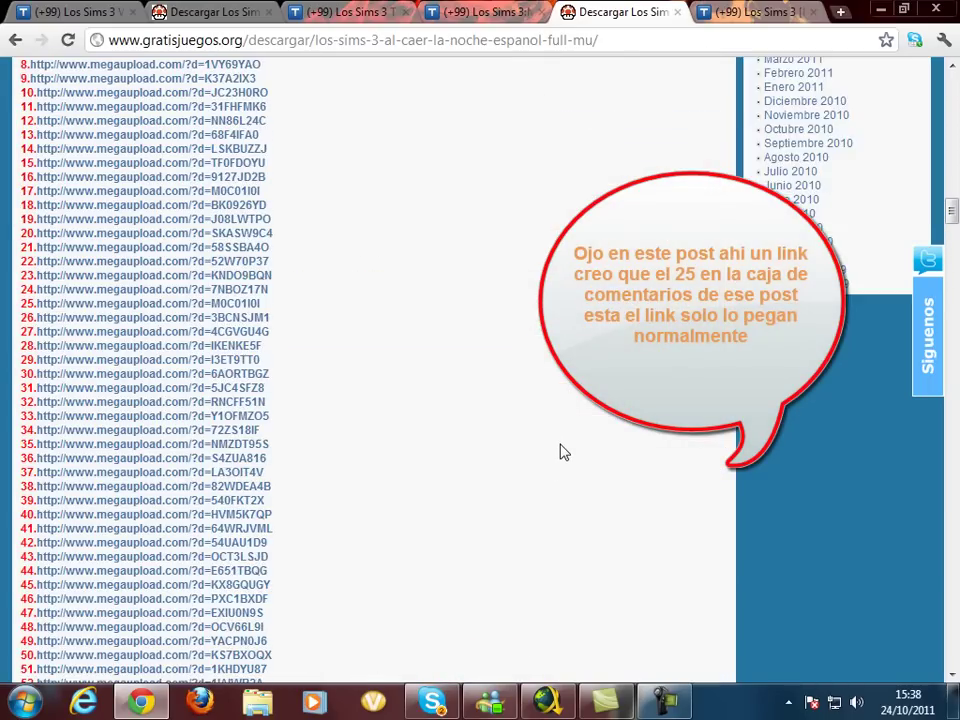
Open the Descargas folder in Windows Explorer, look at its contents, and close the window
left_click(258, 702)
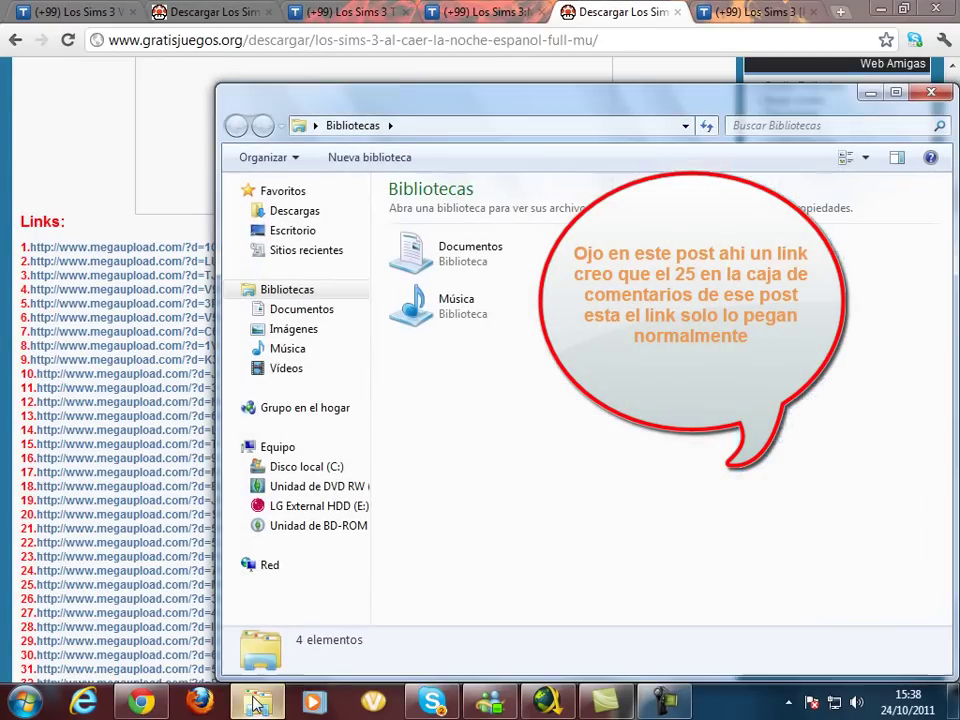
left_click(300, 215)
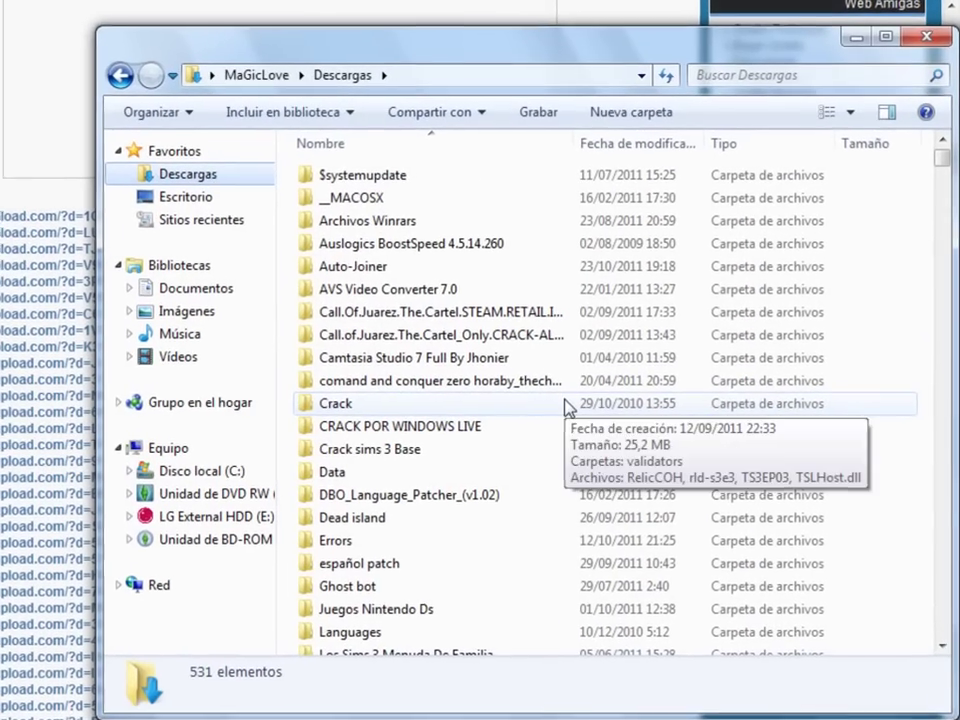
left_click(446, 472)
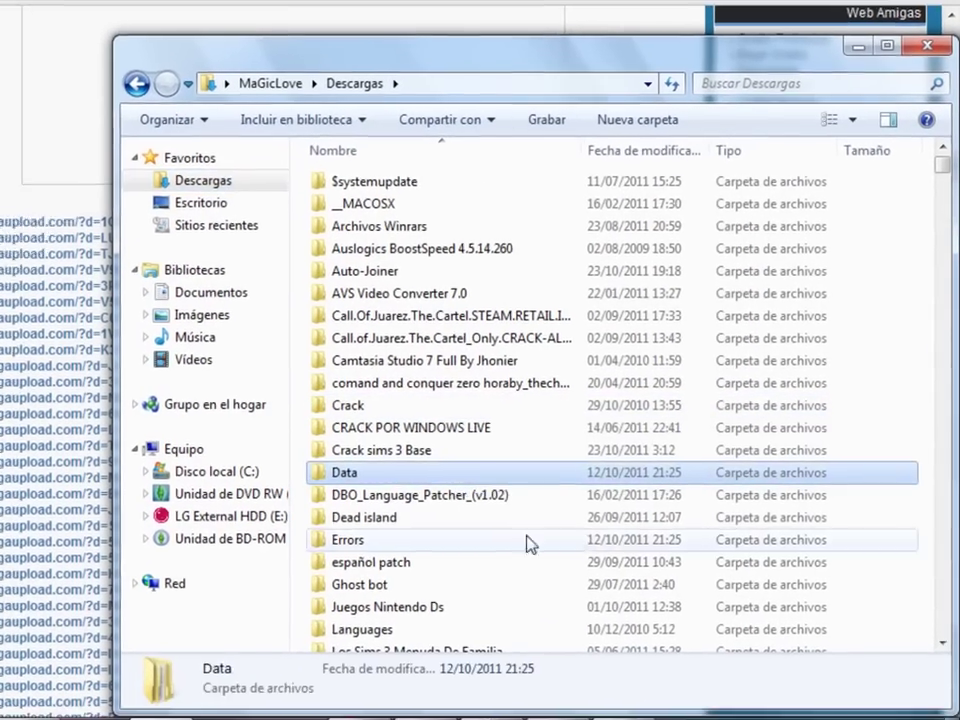
left_click(927, 45)
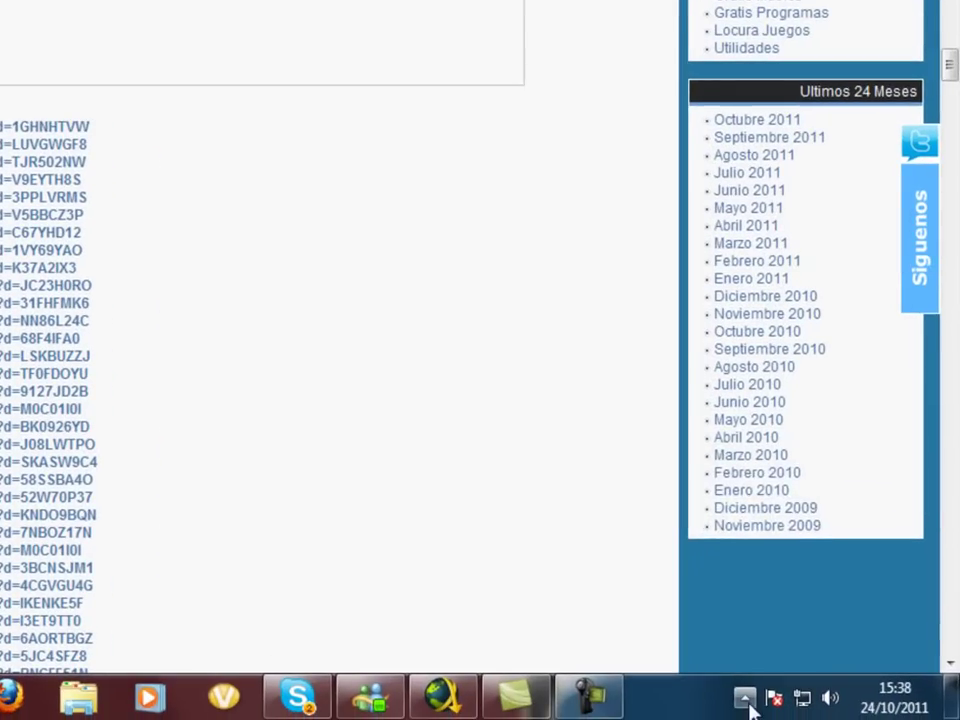
Open the image selection dialog of the virtual drive program running in the system tray
left_click(758, 700)
left_click(742, 540)
left_click(745, 555)
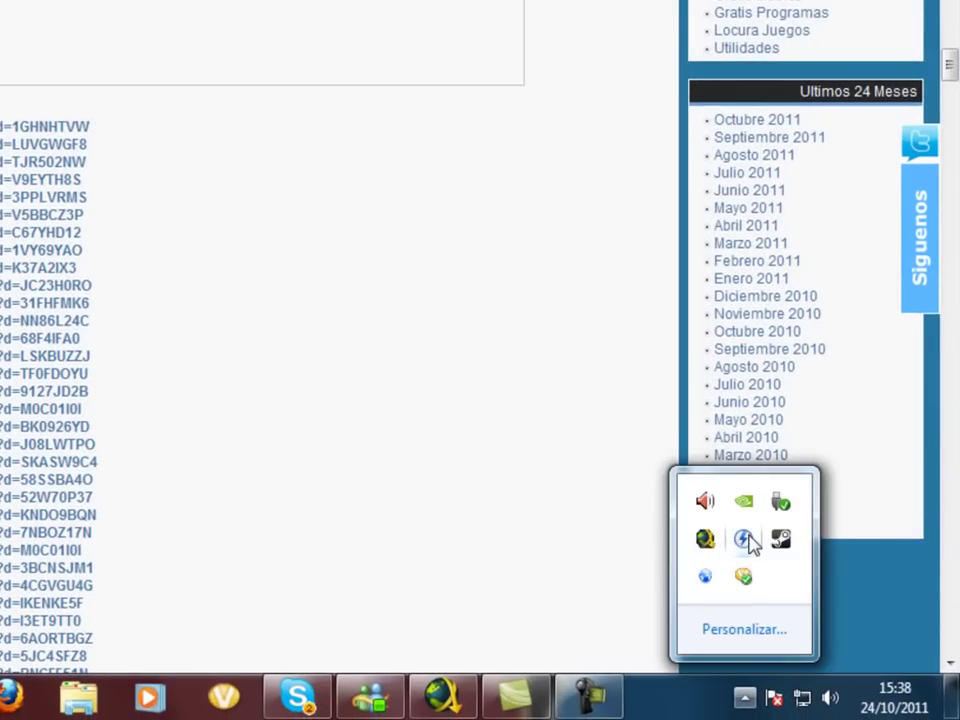
left_click(747, 542)
left_click(770, 580)
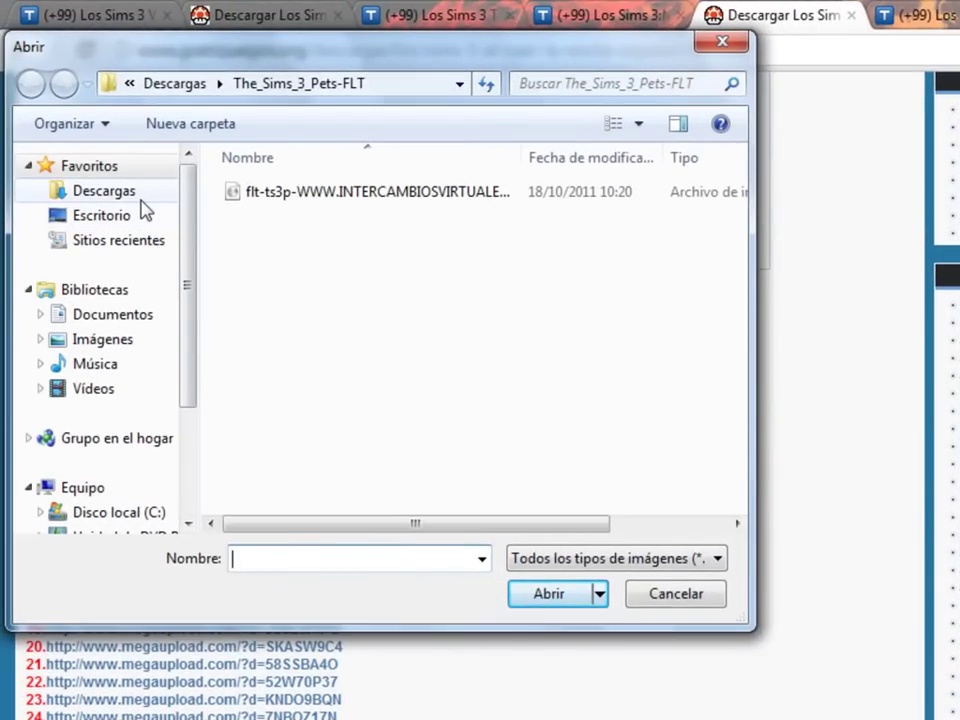
Select the Al caer la noche_by_racer image in the Descargas folder and cancel the dialog without opening it
left_click(141, 202)
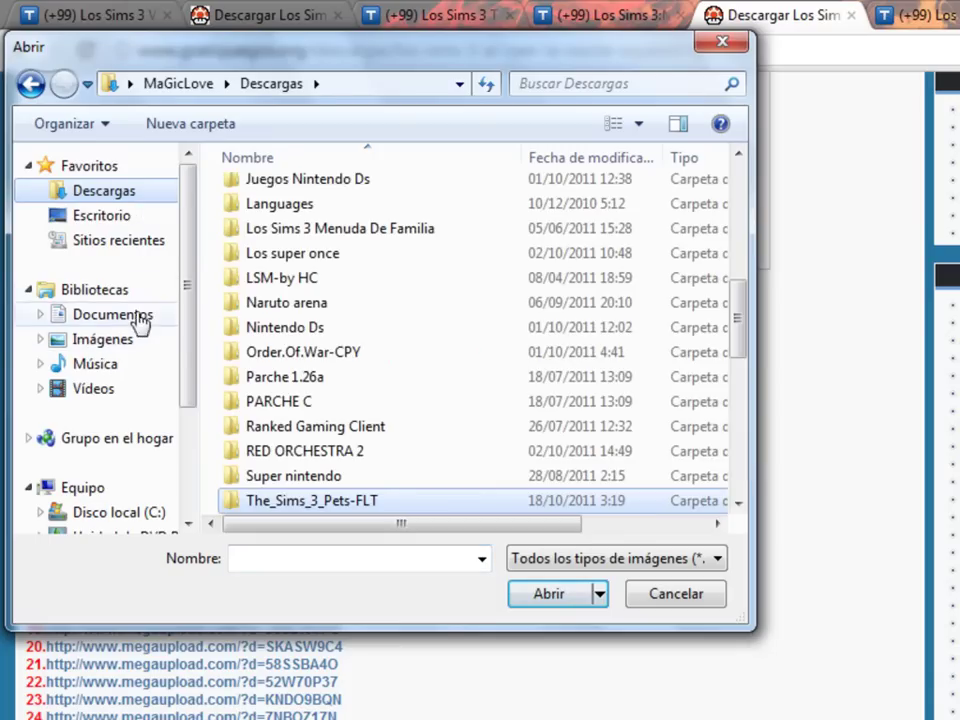
left_click_drag(190, 262, 195, 326)
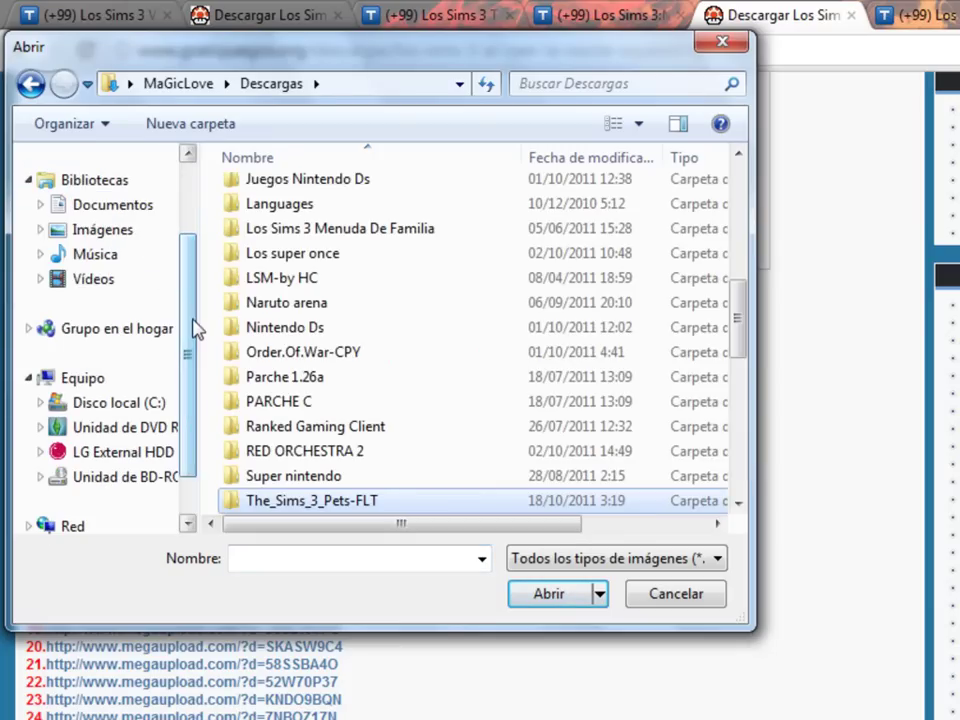
left_click(285, 377)
scroll(124, 255, "up", 4)
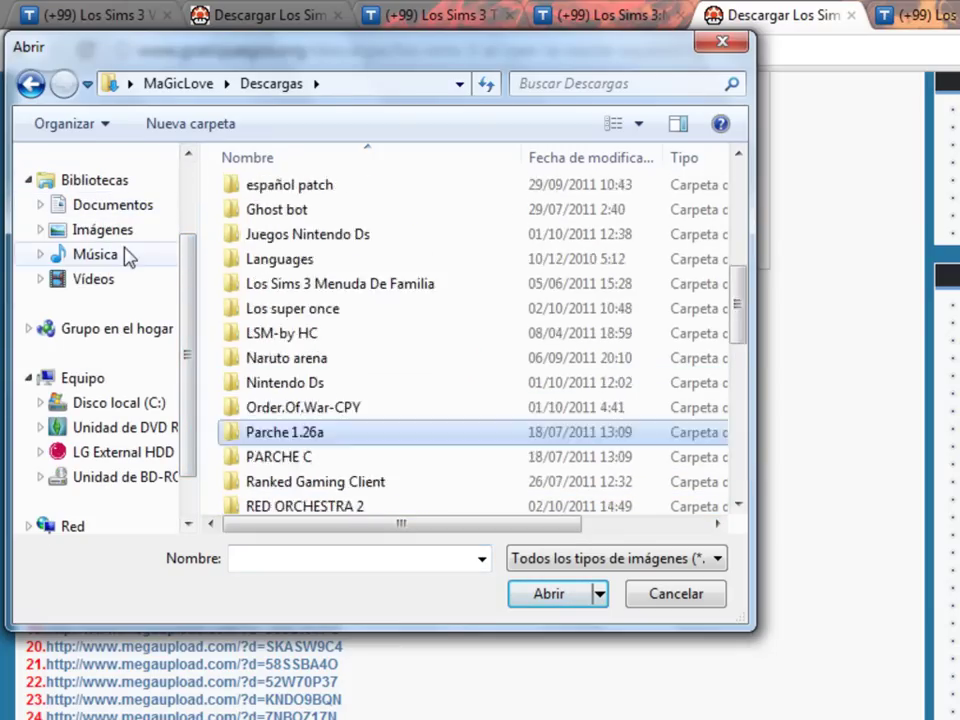
left_click_drag(184, 255, 184, 176)
scroll(386, 306, "down", 8)
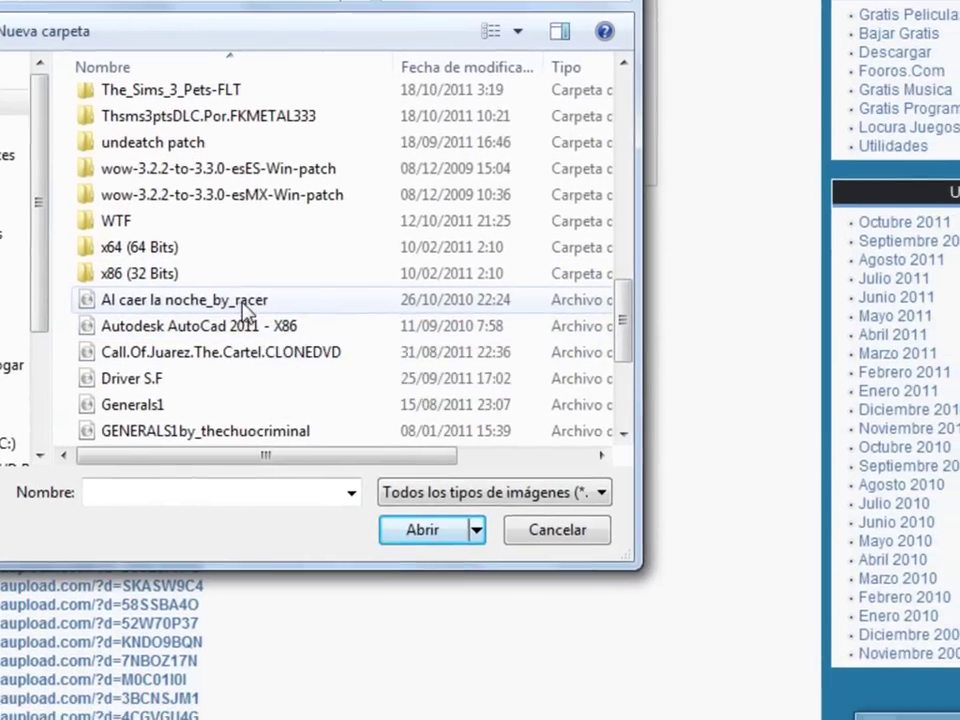
left_click(241, 306)
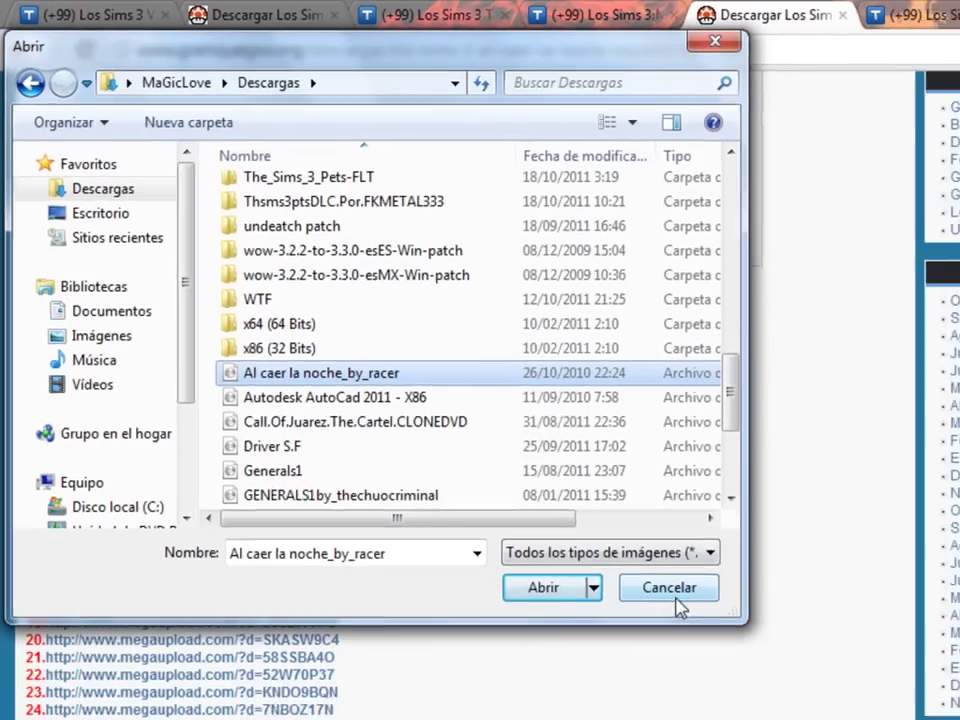
left_click(674, 596)
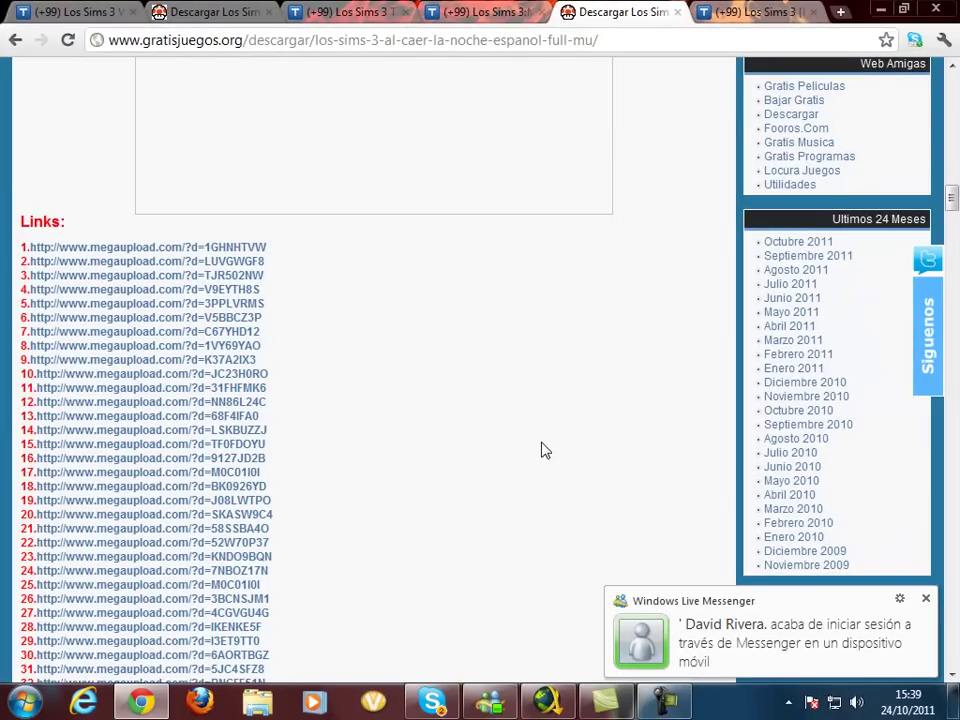
Review the Al caer la noche page from its download links back up to the cover and description
scroll(484, 516, "down", 3)
scroll(482, 516, "down", 3)
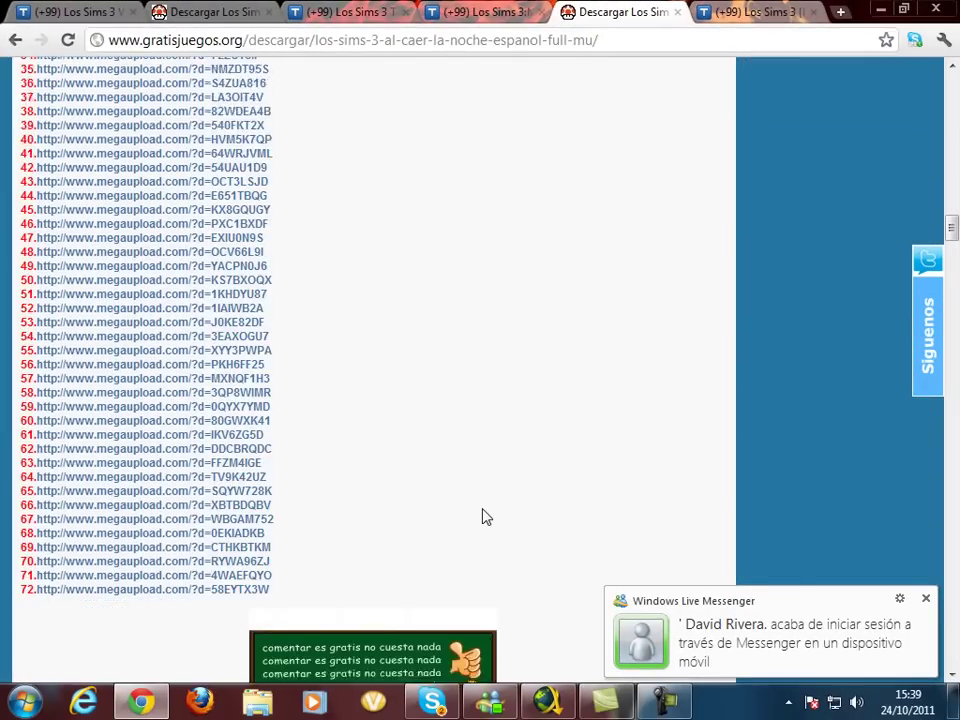
scroll(482, 516, "up", 8)
scroll(482, 516, "up", 15)
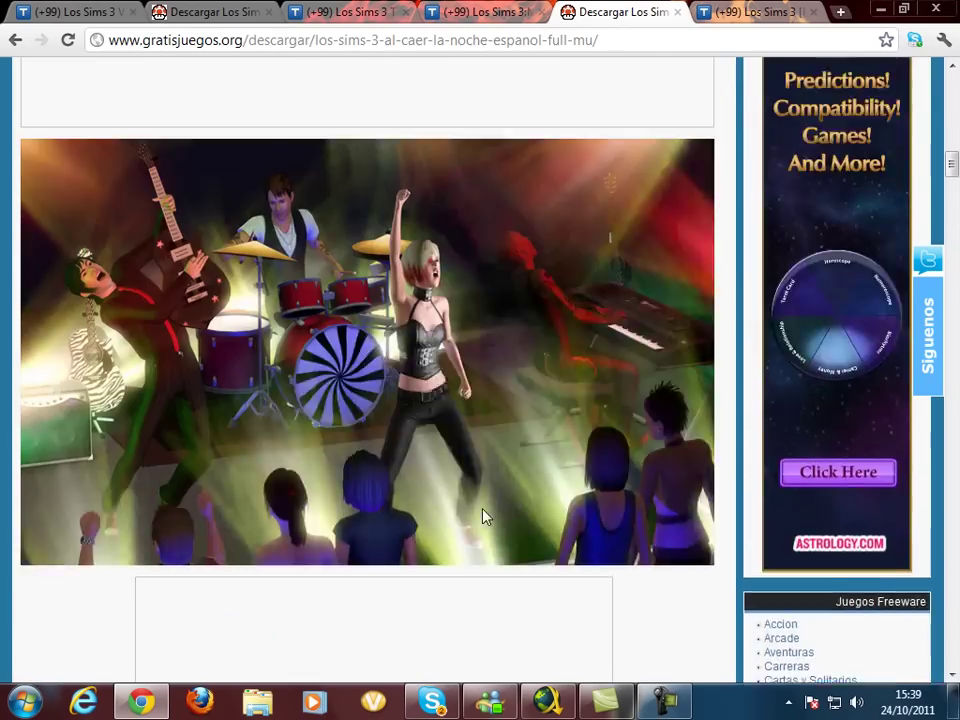
scroll(482, 516, "up", 5)
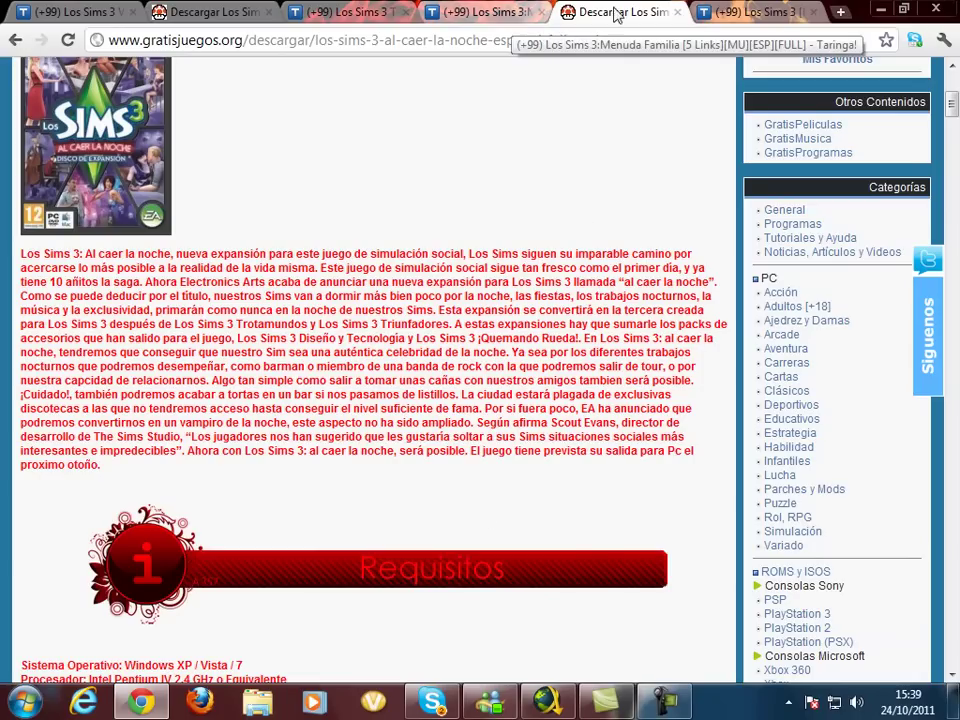
Open the Los Sims 3: Menuda Familia post and view its title and cover art
left_click(496, 14)
scroll(514, 253, "up", 9)
scroll(552, 440, "up", 5)
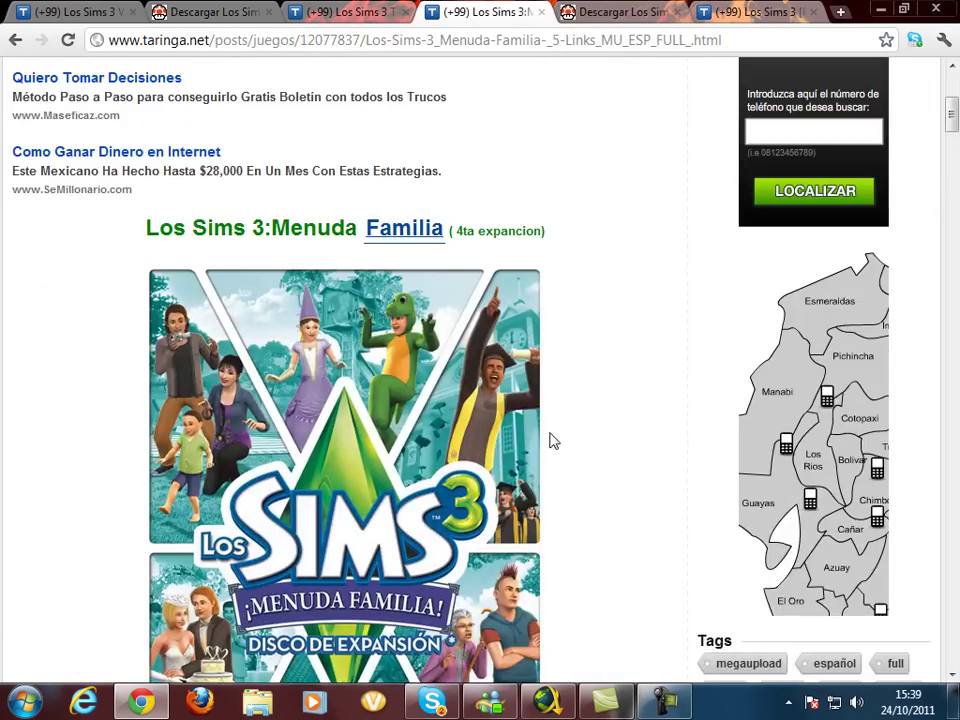
Open the Los Sims 3 Triunfadores post and go back up to its title
left_click(388, 14)
scroll(500, 360, "up", 15)
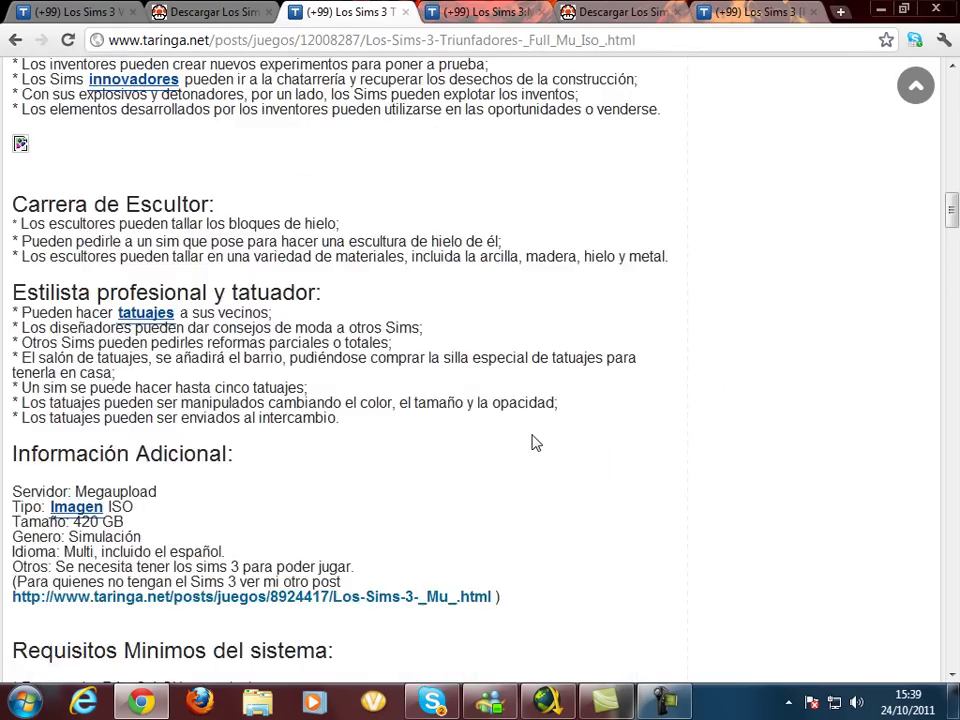
scroll(465, 343, "up", 20)
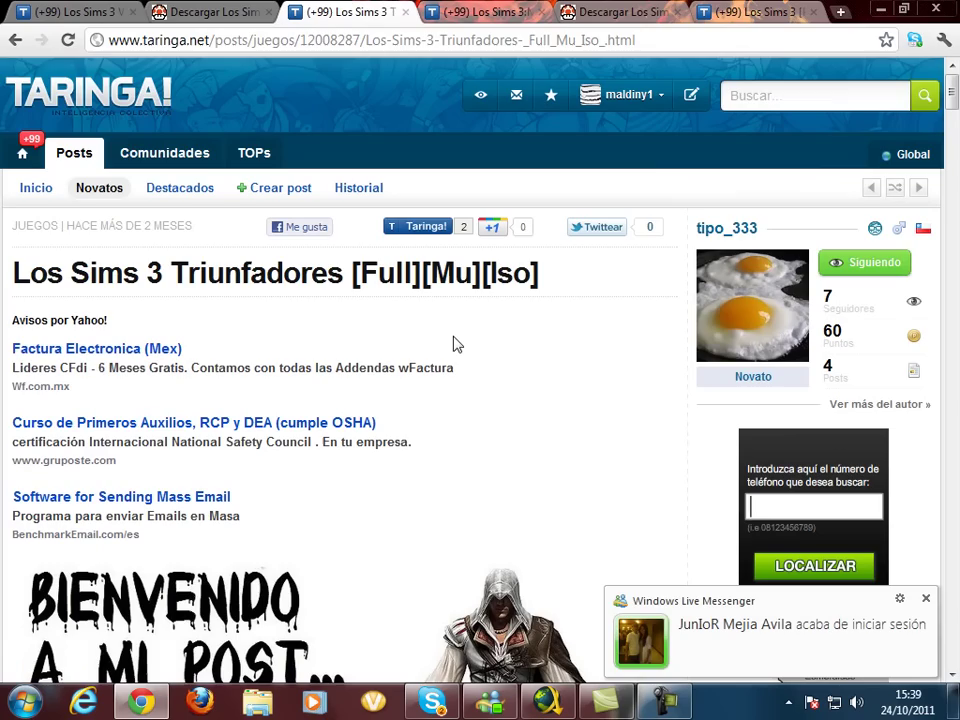
Open the Los Sims 3 Trotamundos page and examine its requirements and screenshots
left_click(212, 12)
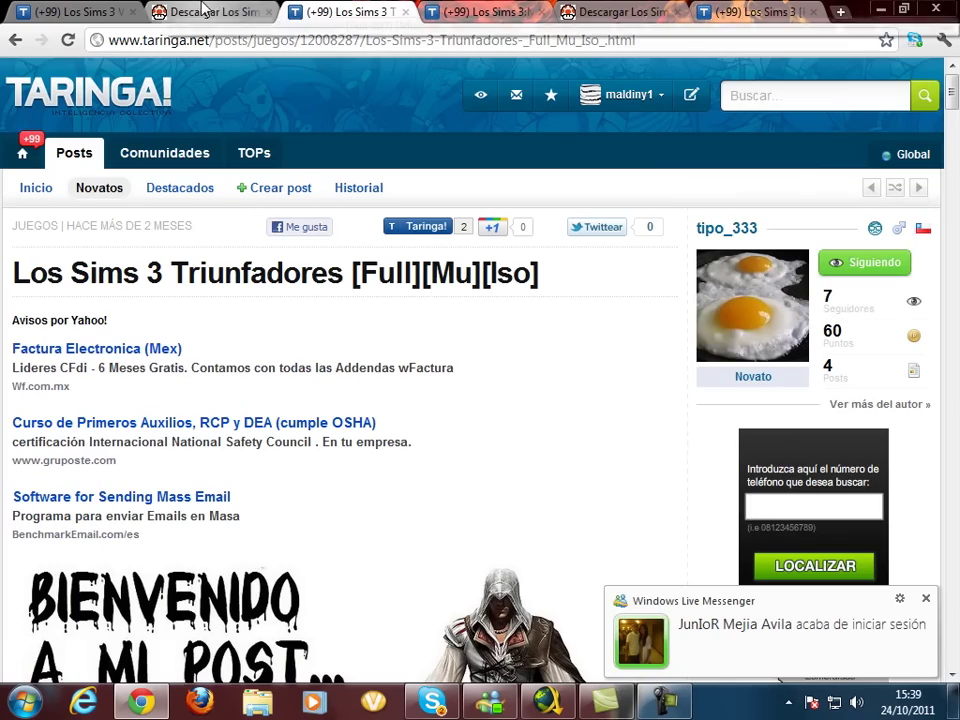
scroll(578, 531, "up", 15)
scroll(578, 533, "up", 15)
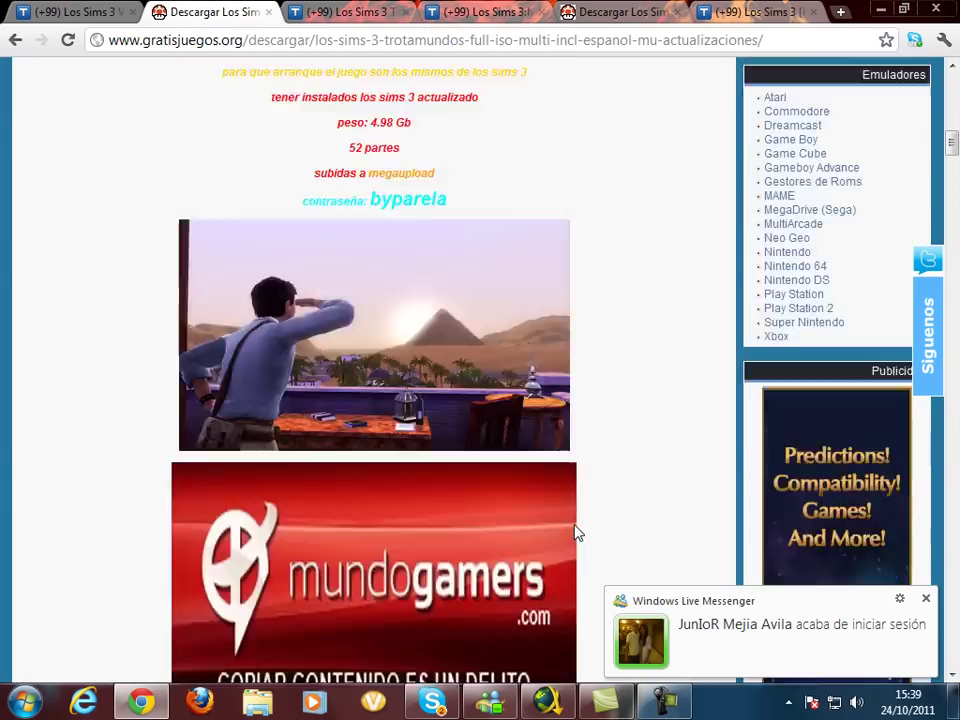
Review the expansion pages in turn: Triunfadores, Trotamundos, Triunfadores again, and Menuda Familia
left_click(409, 12)
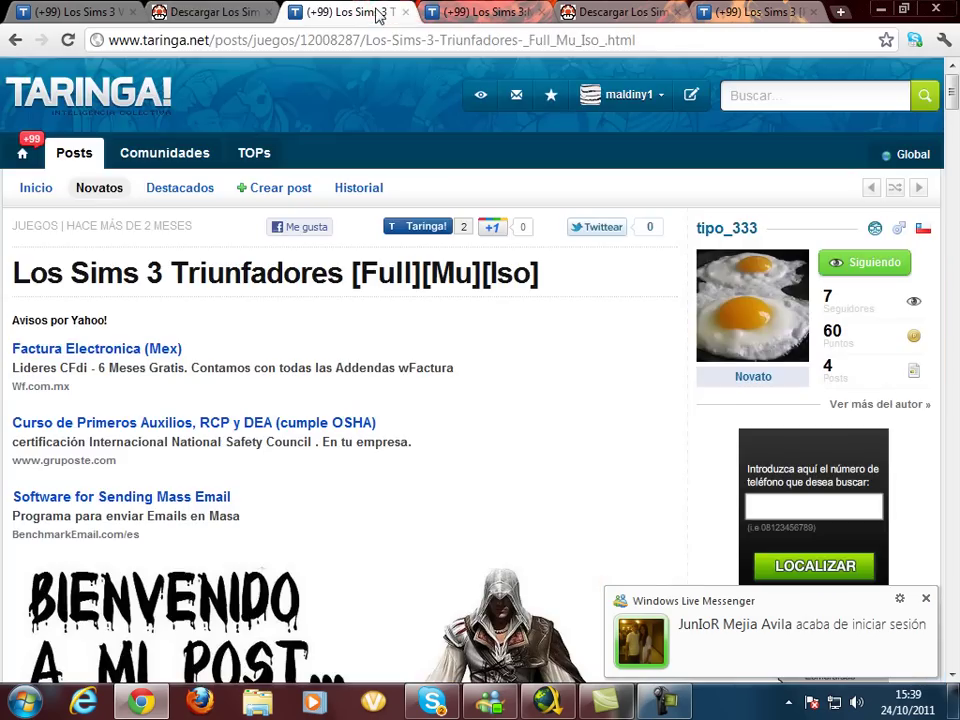
left_click(247, 10)
left_click(347, 18)
left_click(488, 12)
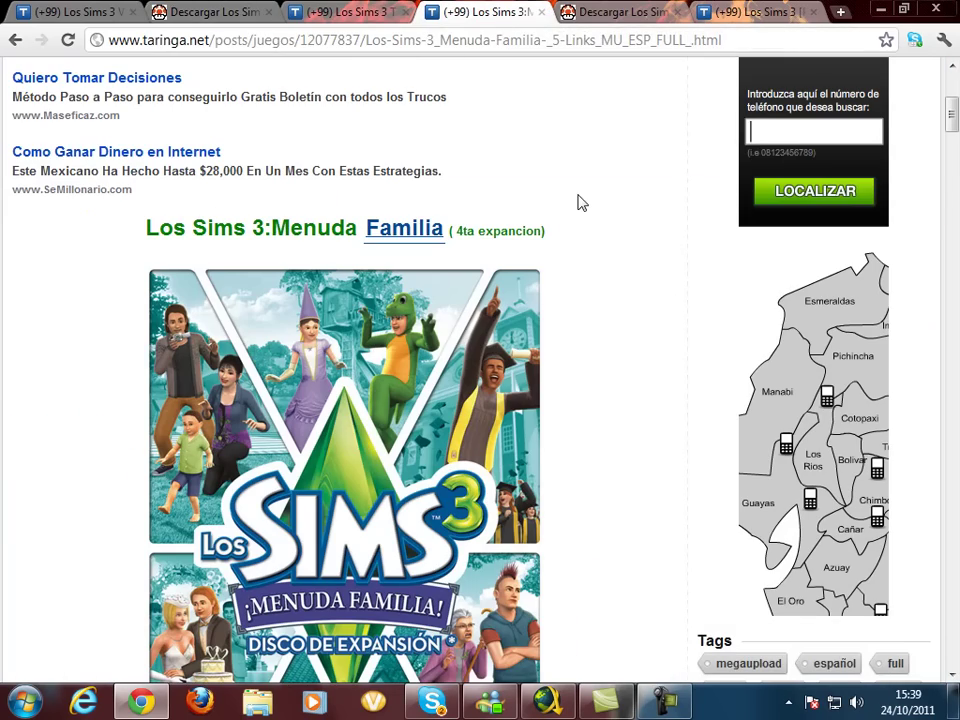
Return to the Triunfadores post and examine its features and the six-part Megaupload link list
left_click(354, 22)
scroll(421, 446, "down", 8)
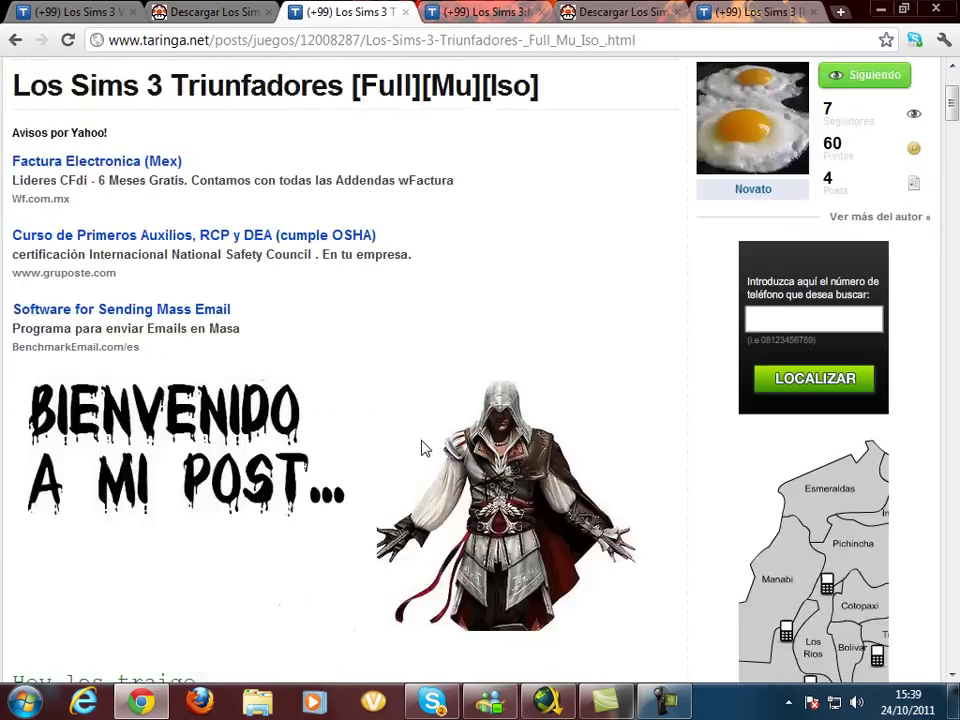
scroll(418, 440, "down", 3)
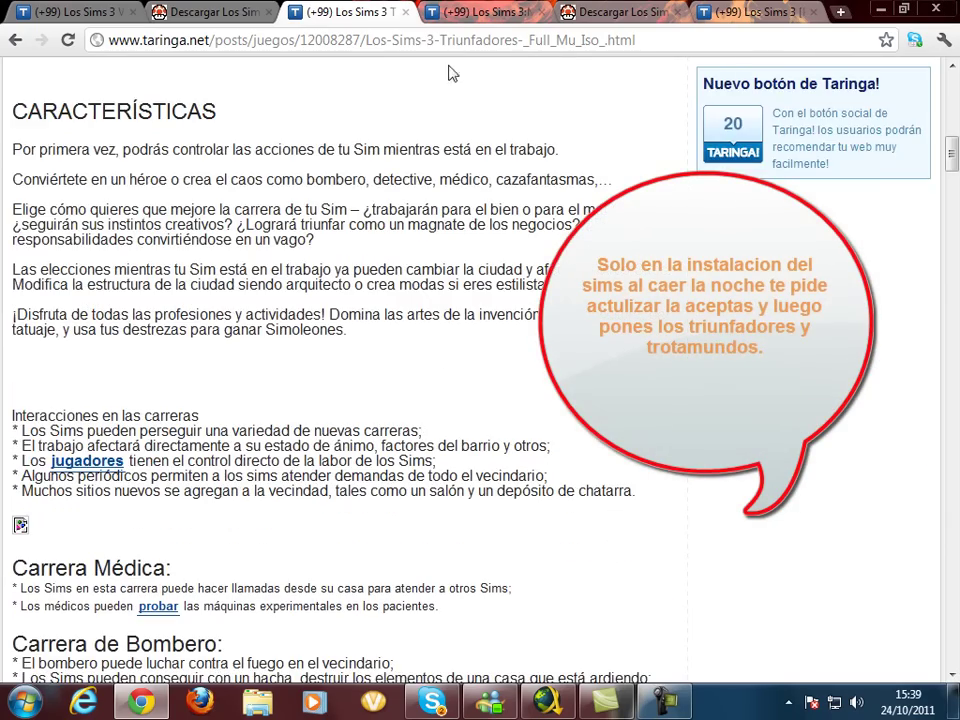
scroll(441, 288, "down", 15)
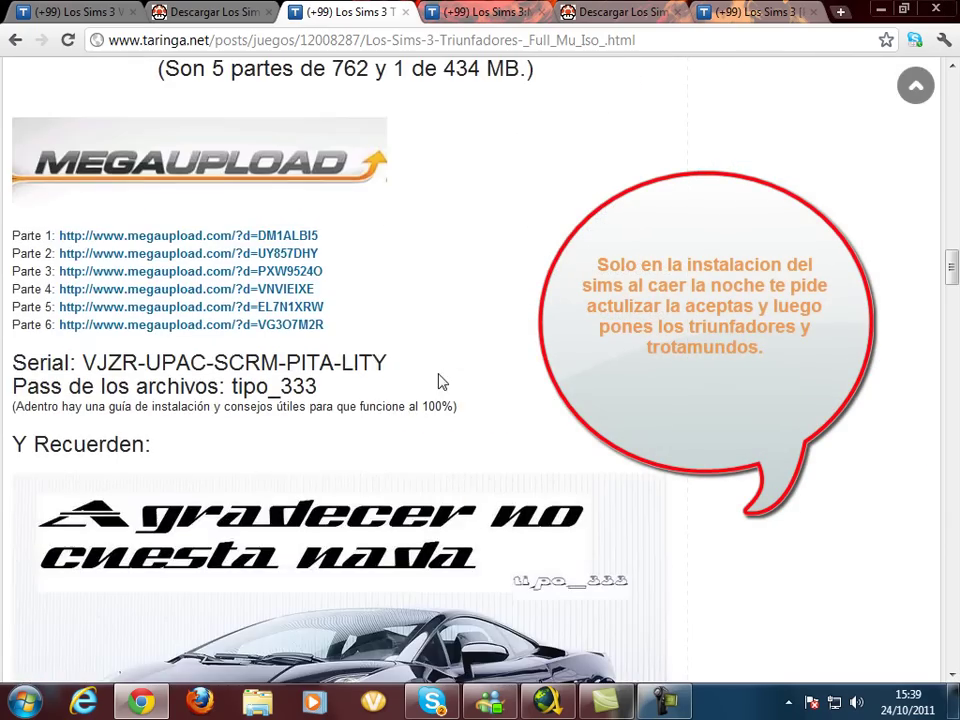
Open the Los Sims 3 Menuda Familia post and examine its requirements, download links and installation instructions
left_click(503, 10)
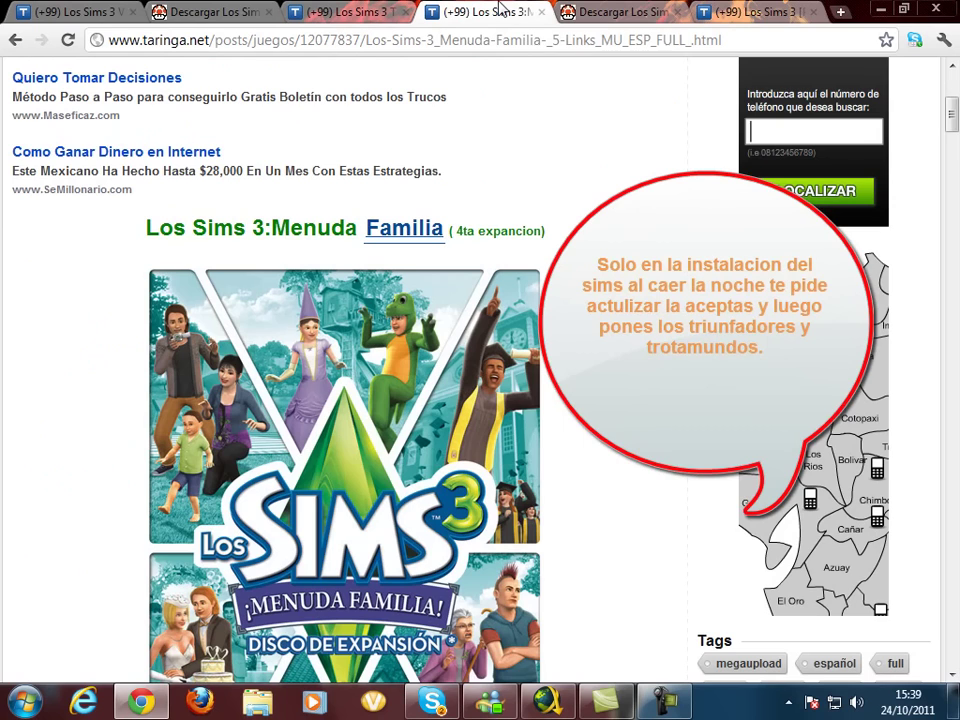
scroll(598, 240, "down", 5)
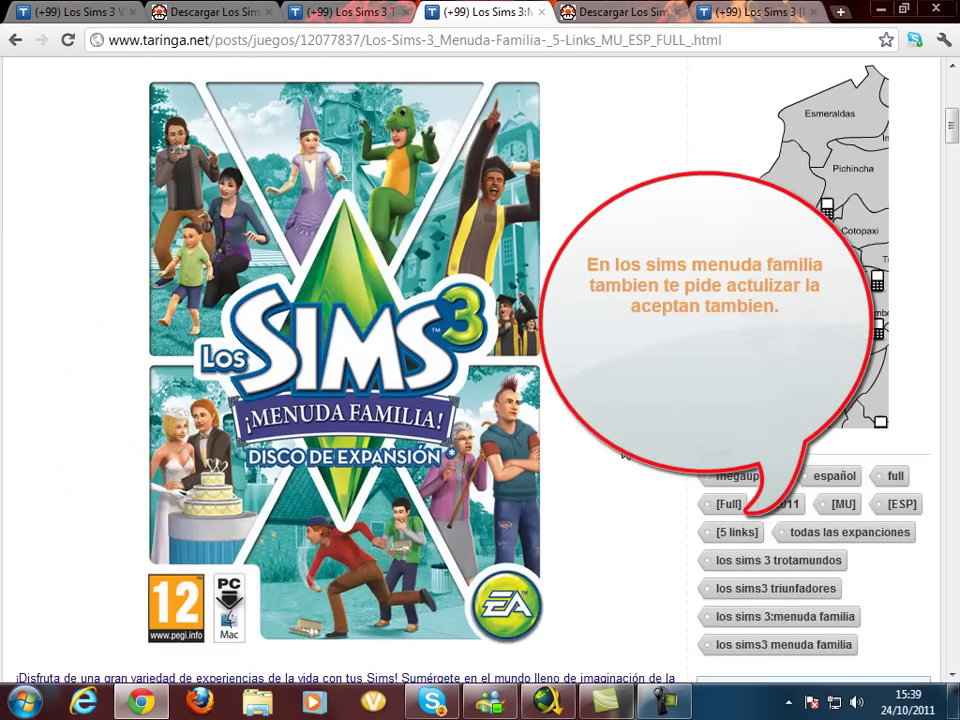
scroll(580, 514, "down", 4)
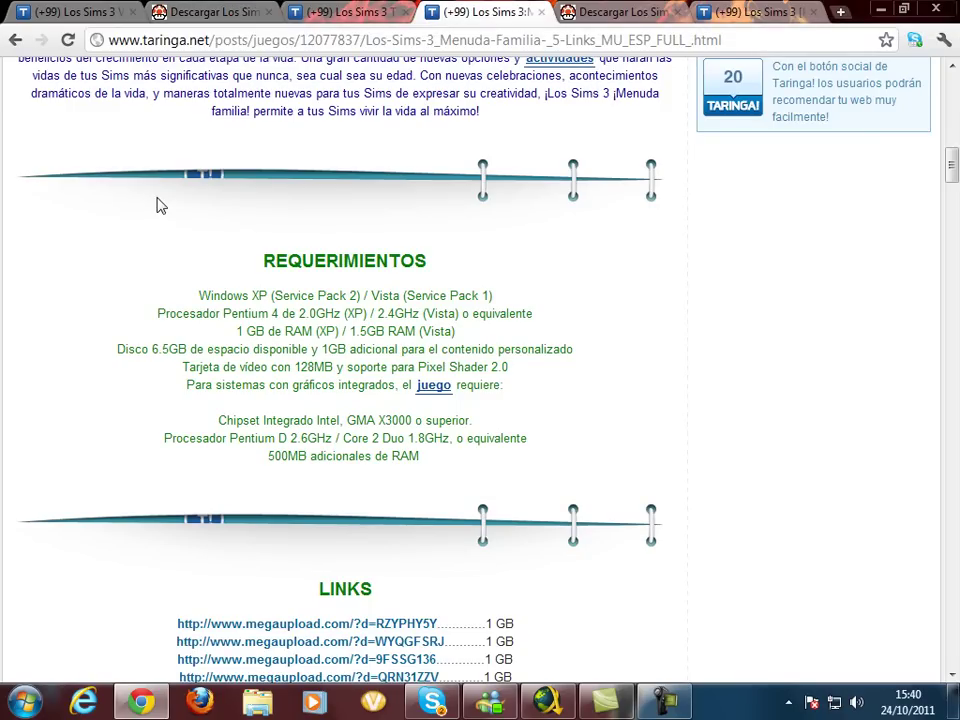
scroll(107, 354, "down", 3)
scroll(107, 354, "up", 2)
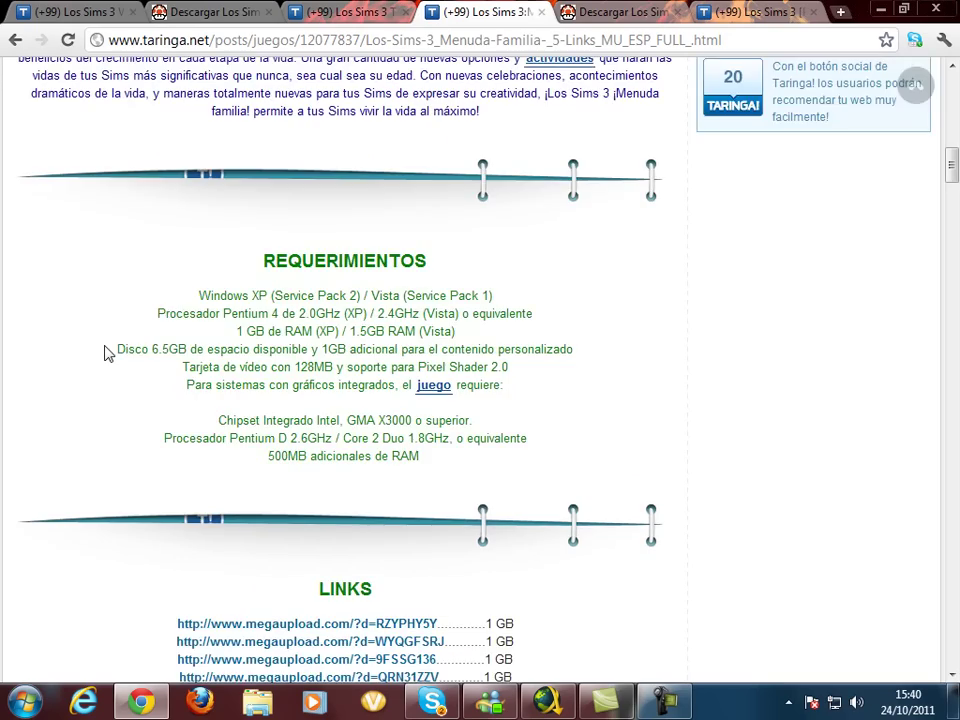
scroll(107, 354, "up", 9)
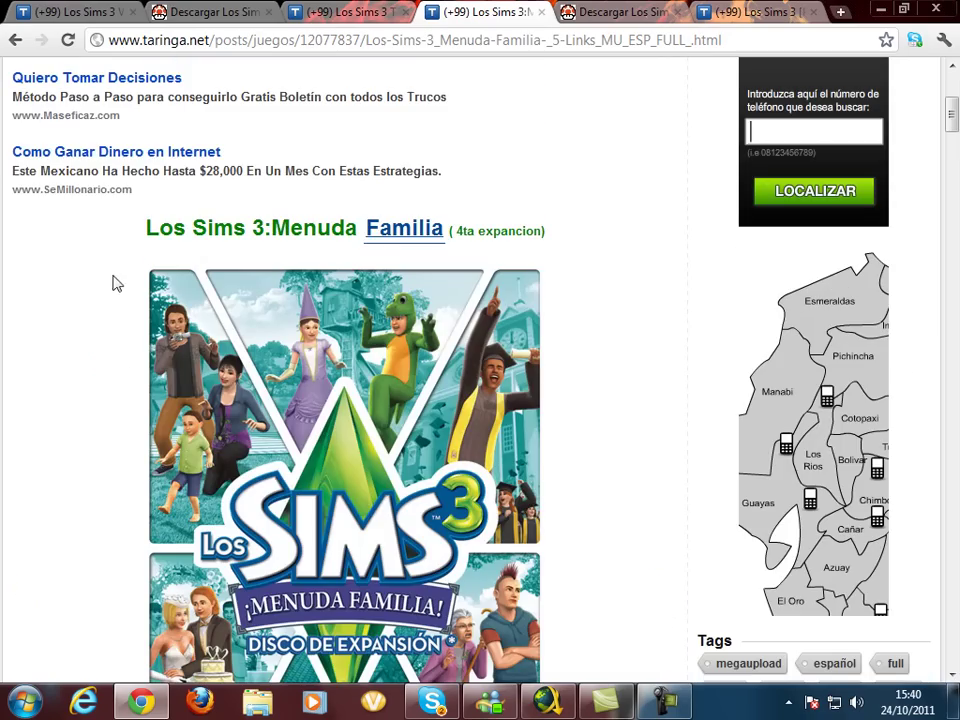
scroll(101, 338, "down", 16)
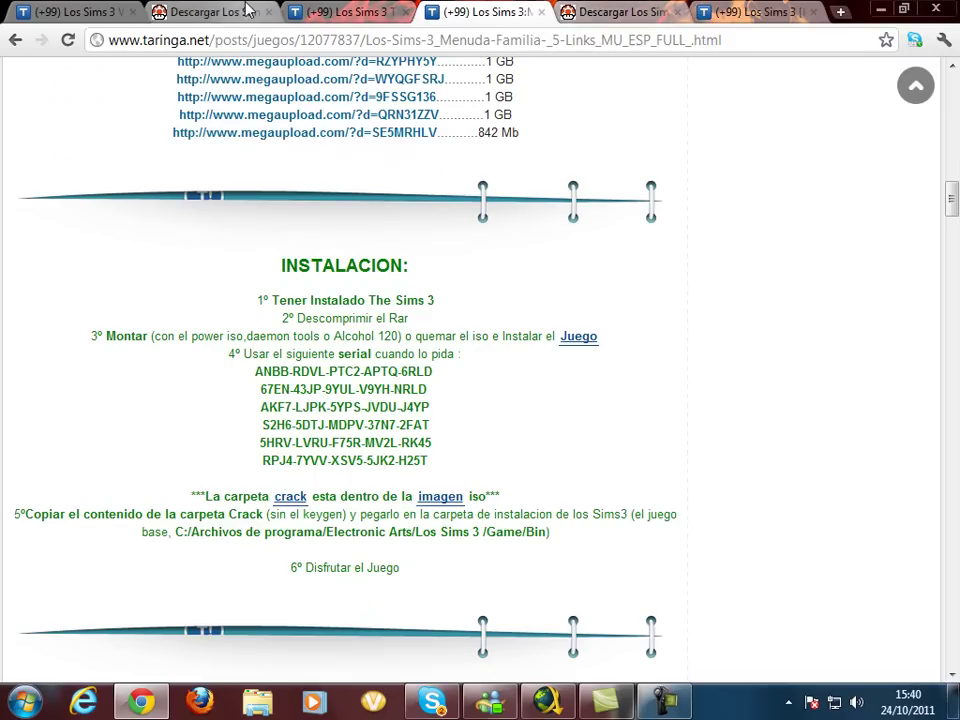
Open the Los Sims 3 Valla Fauna post and read through its video, Megaupload links, archive password and comments
left_click(85, 12)
scroll(258, 460, "up", 6)
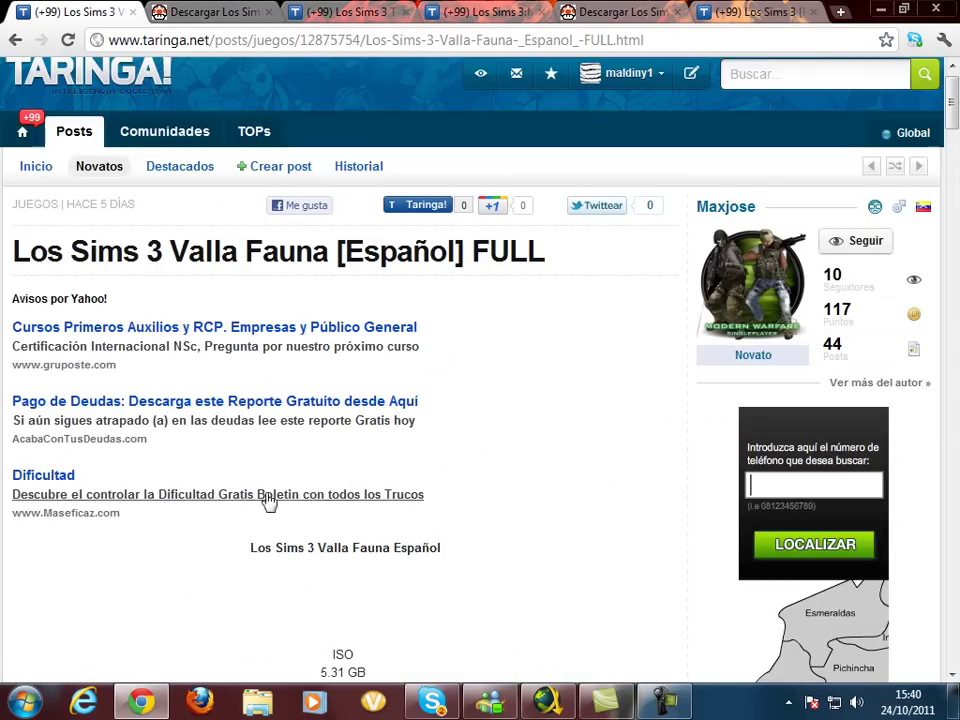
scroll(268, 499, "down", 6)
scroll(512, 525, "down", 3)
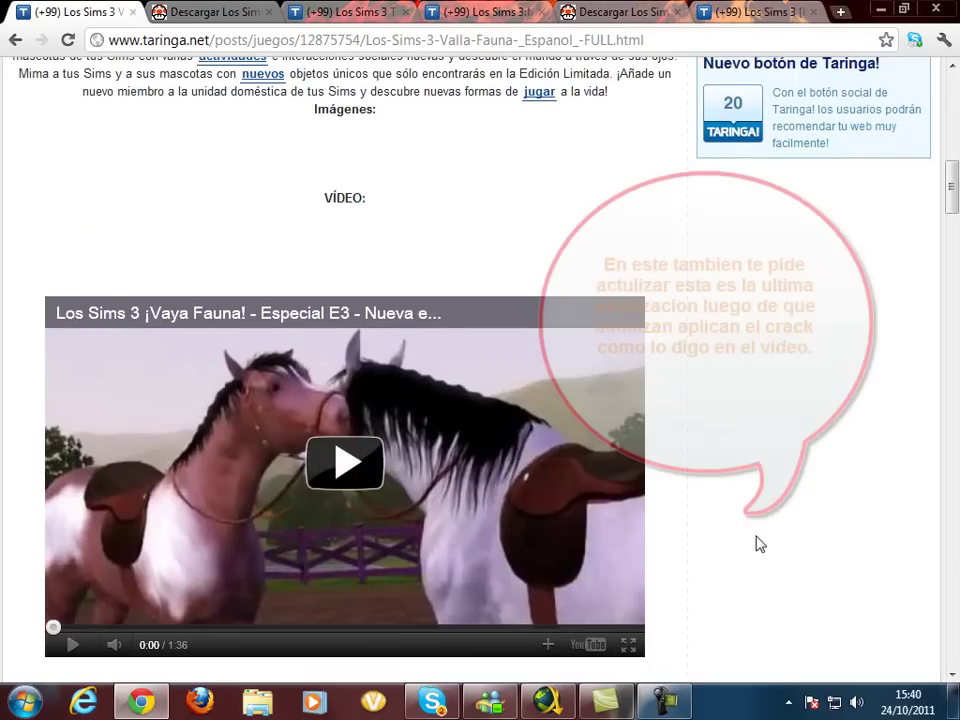
scroll(760, 543, "down", 8)
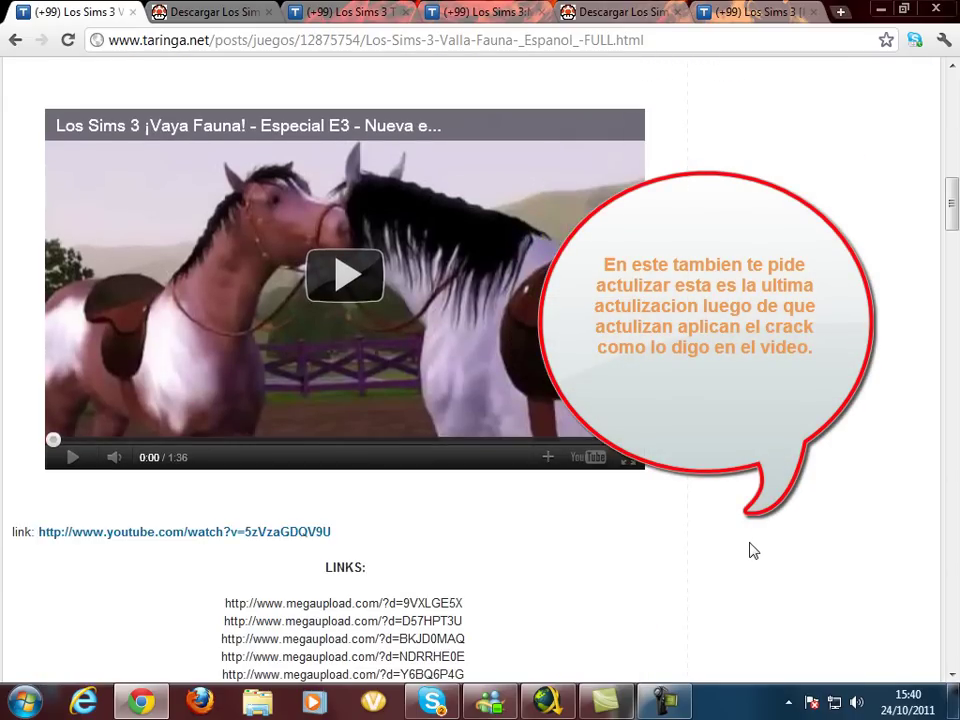
scroll(167, 392, "up", 4)
scroll(171, 407, "down", 9)
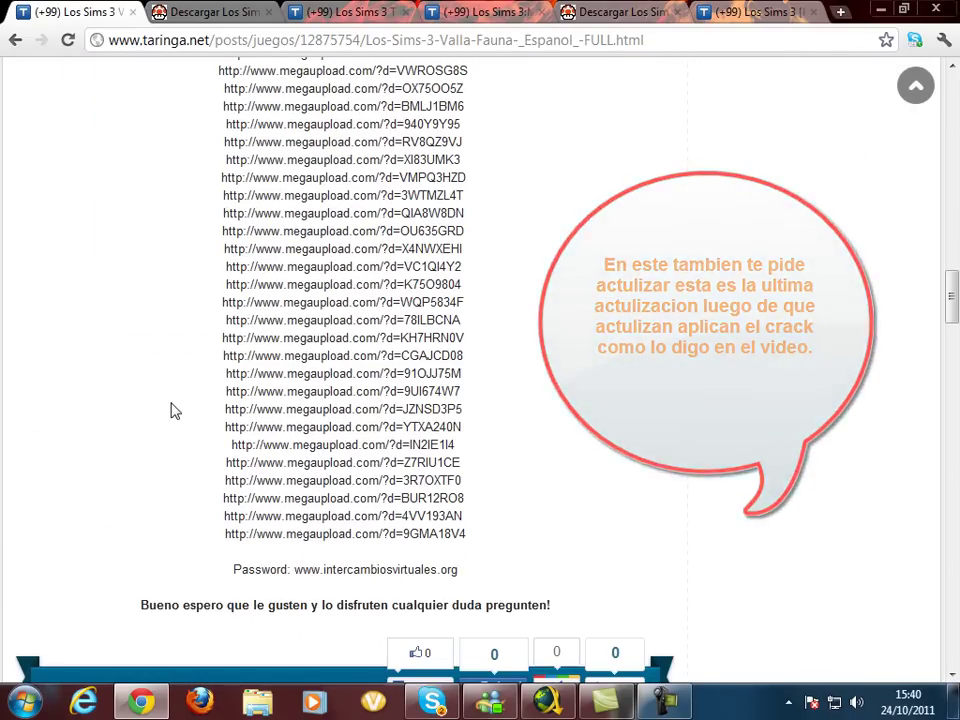
scroll(198, 272, "down", 4)
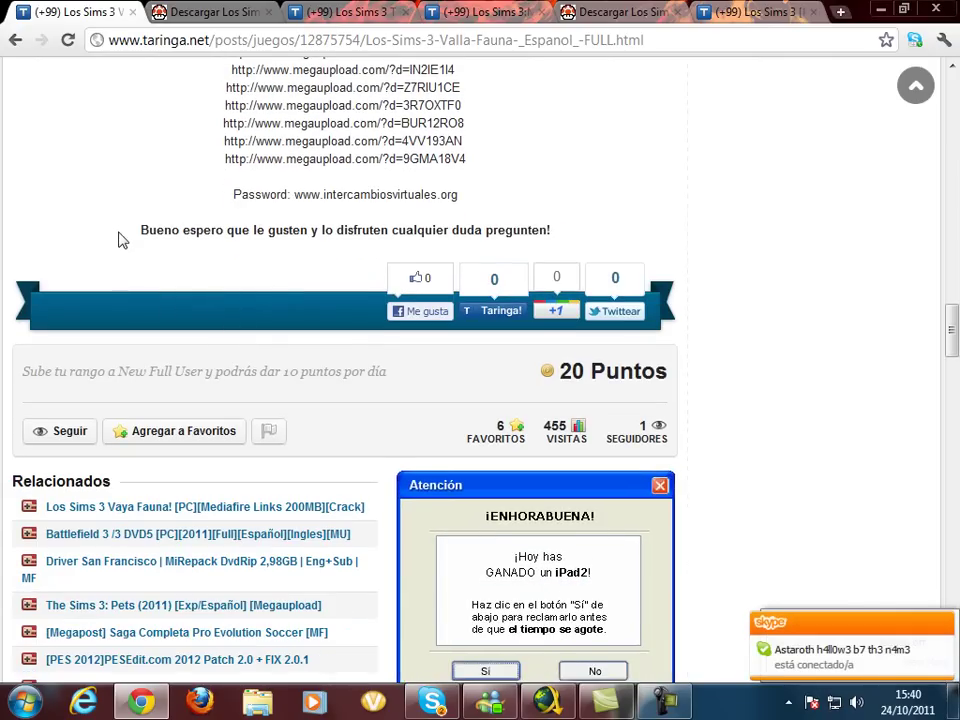
scroll(125, 255, "down", 5)
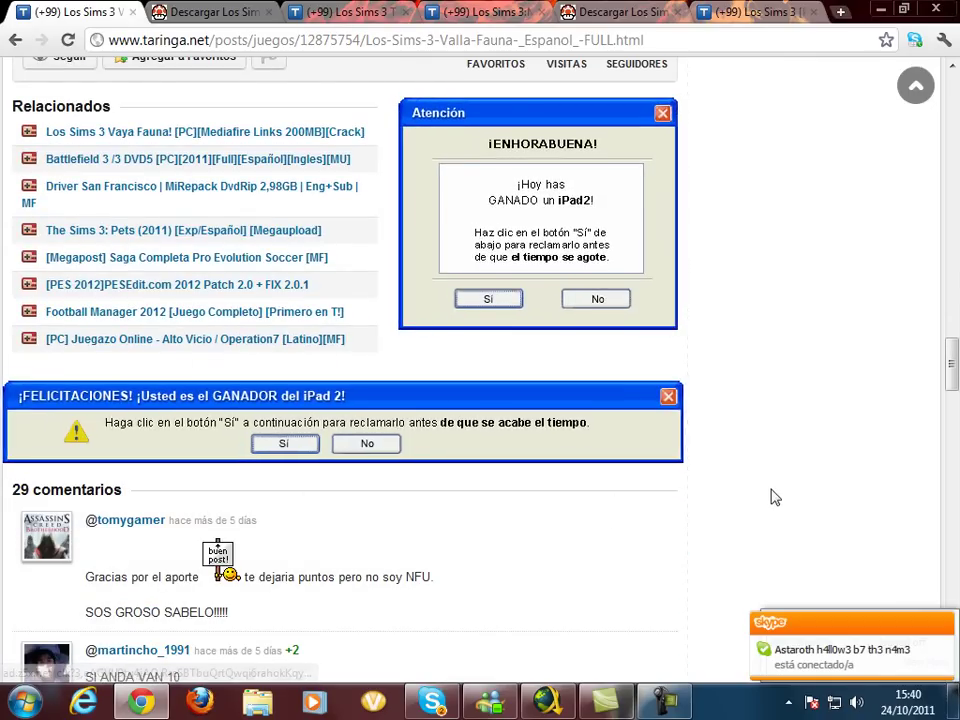
scroll(775, 497, "down", 2)
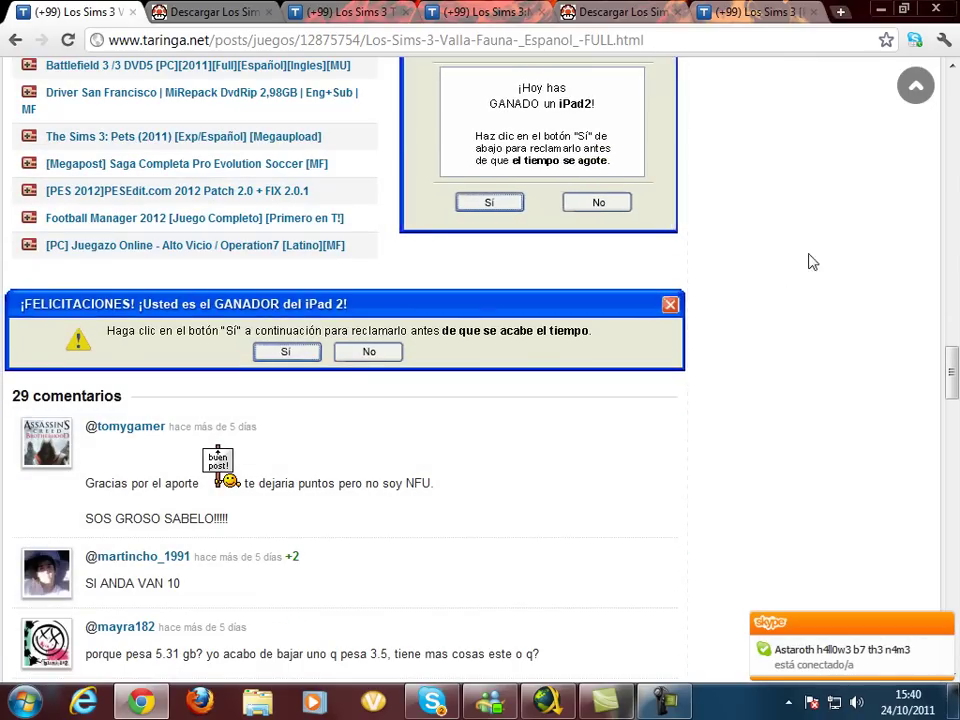
Go back over the Valla Fauna post's Megaupload link list, the archive password below it and the related posts
scroll(812, 262, "up", 10)
scroll(680, 353, "up", 6)
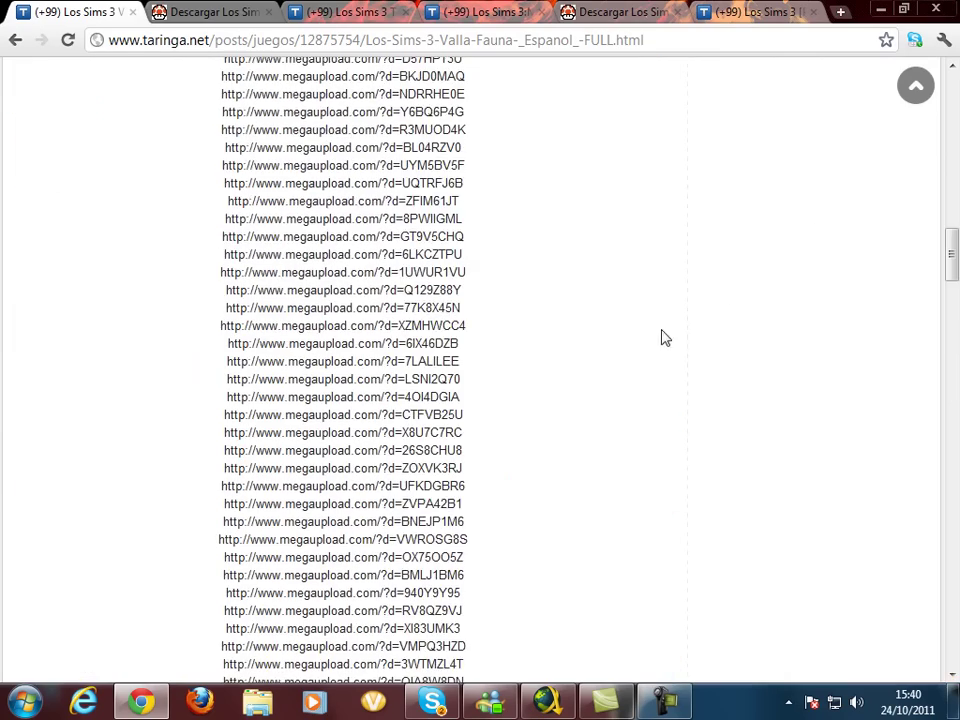
scroll(180, 318, "down", 12)
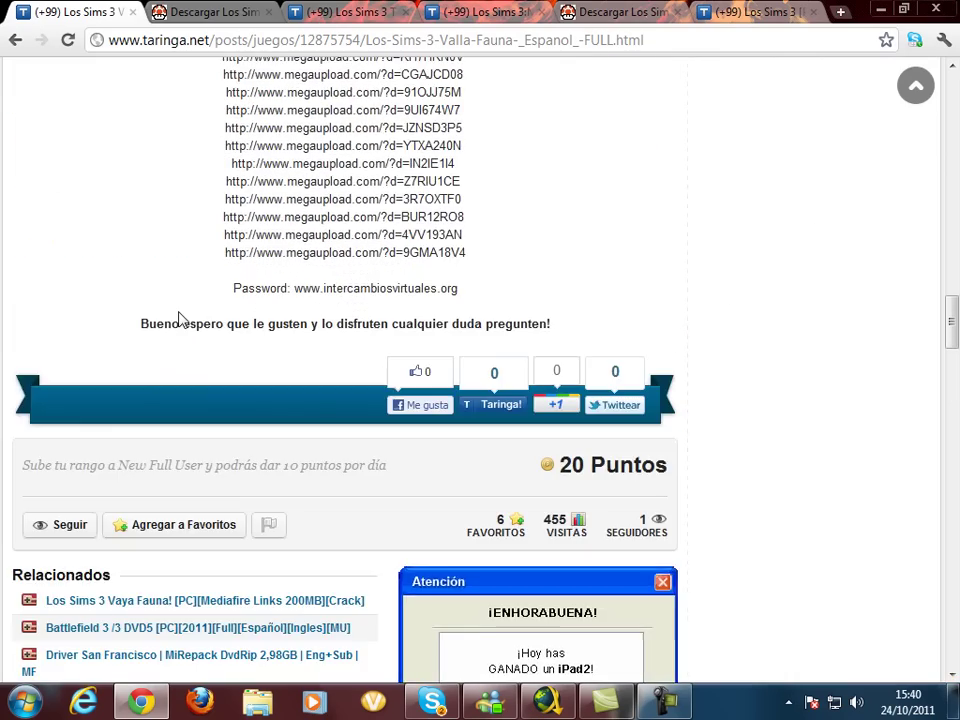
scroll(170, 330, "down", 4)
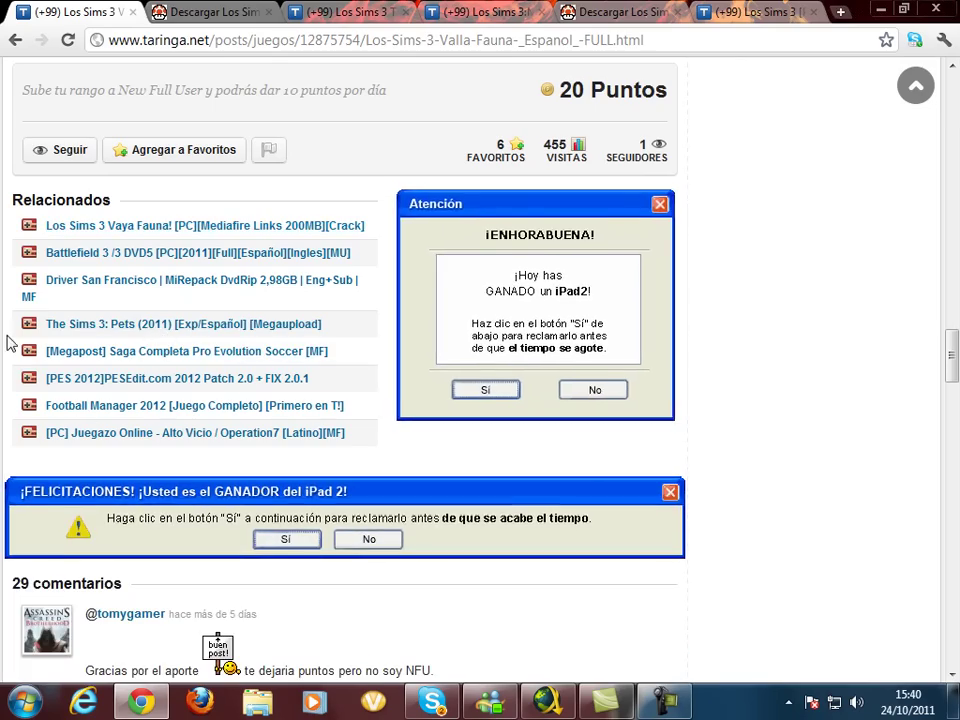
scroll(9, 343, "up", 8)
scroll(10, 343, "up", 1)
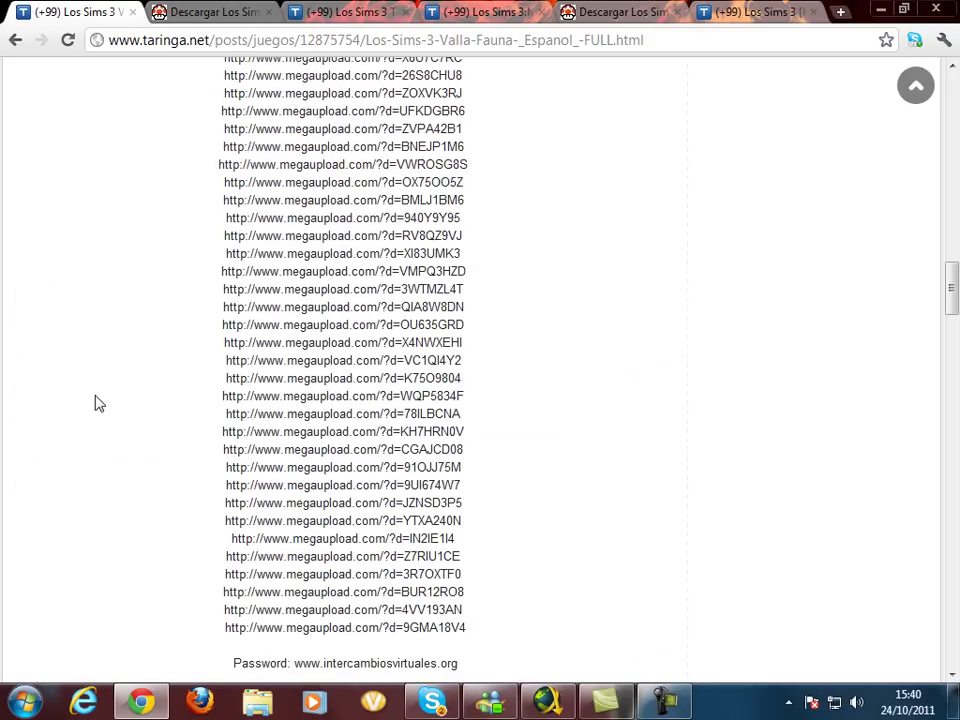
Open Windows Explorer, mount the flt-ts3p image from The_Sims_3_Pets-FLT on the virtual BD-ROM drive, and dismiss the autoplay prompt
left_click(265, 705)
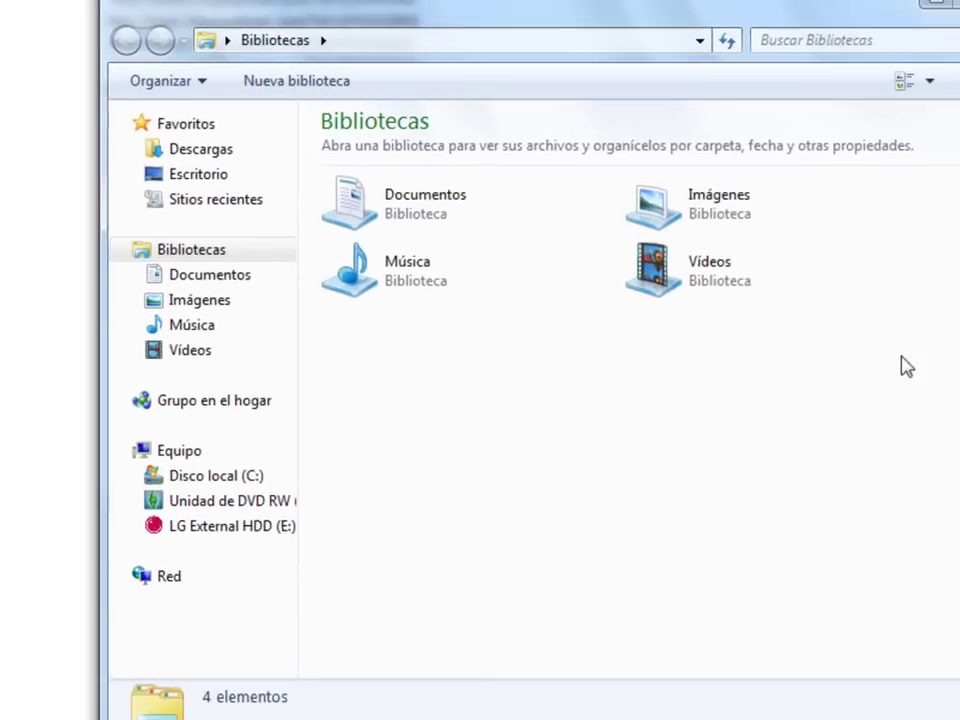
left_click(762, 699)
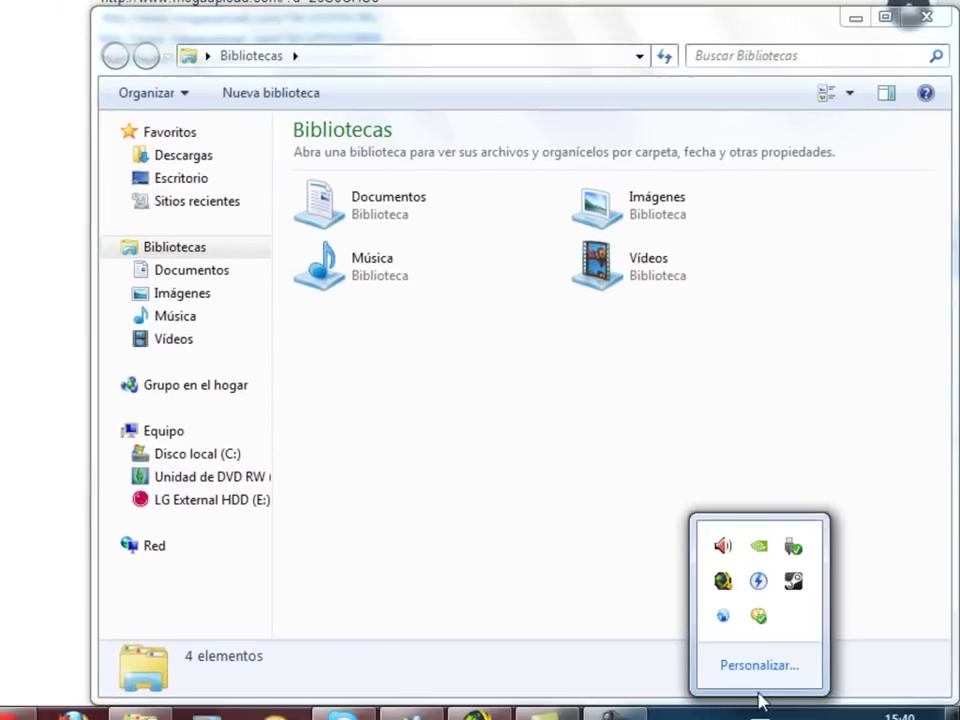
left_click(768, 561)
left_click(800, 604)
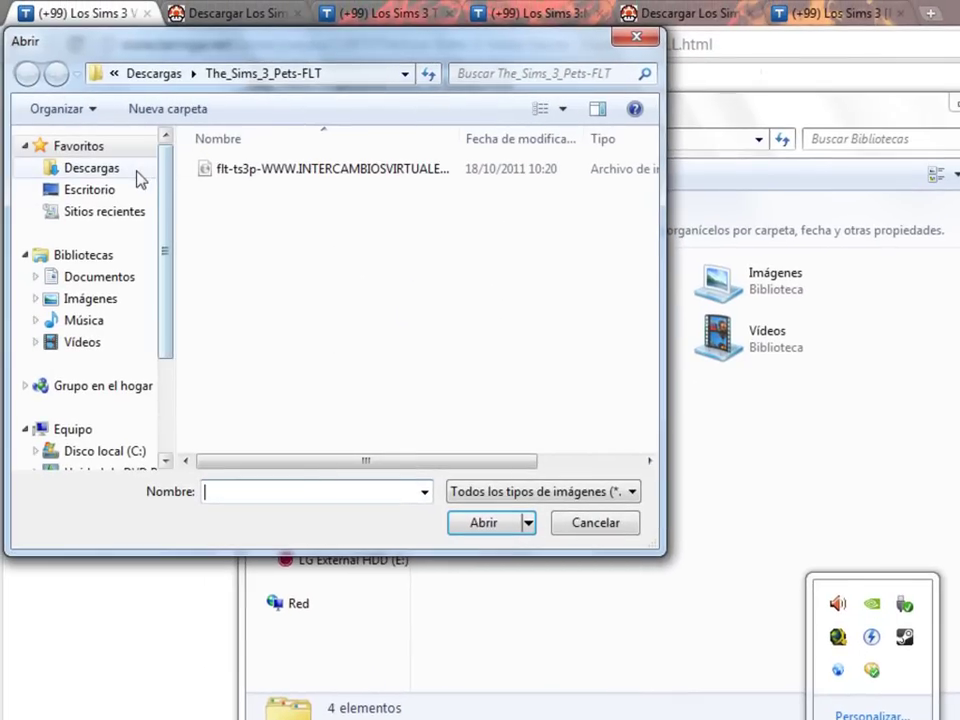
left_click(243, 178)
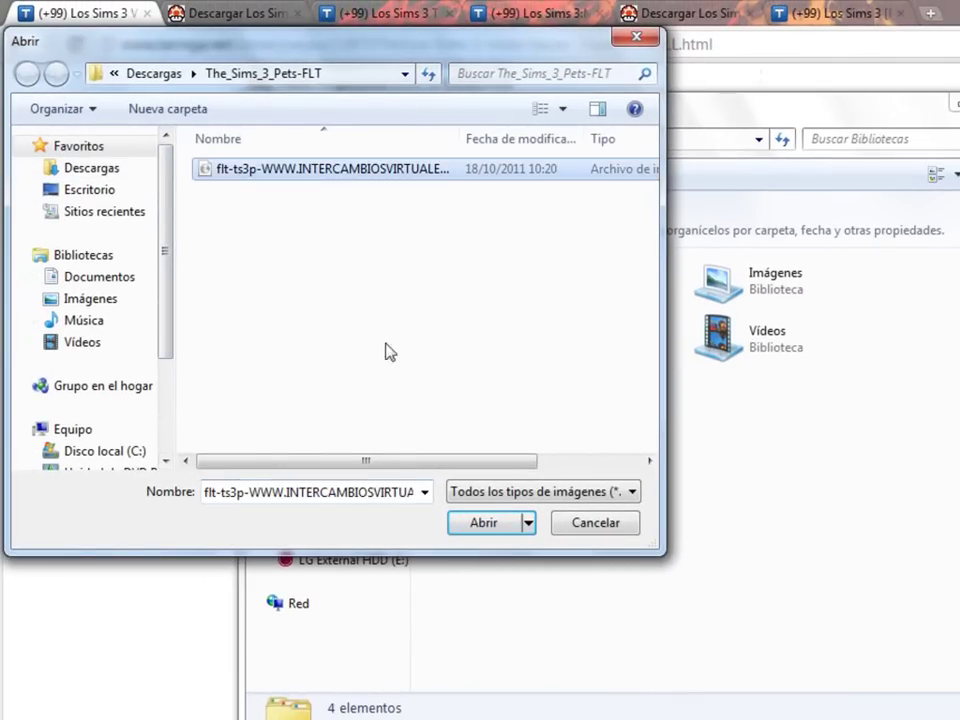
left_click(484, 526)
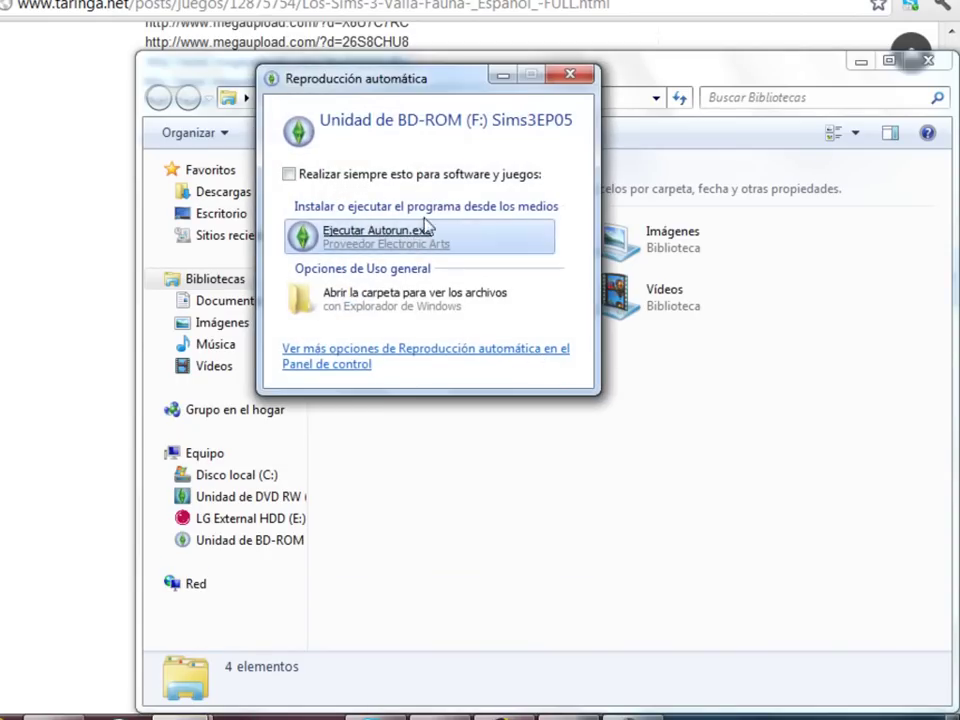
left_click(568, 75)
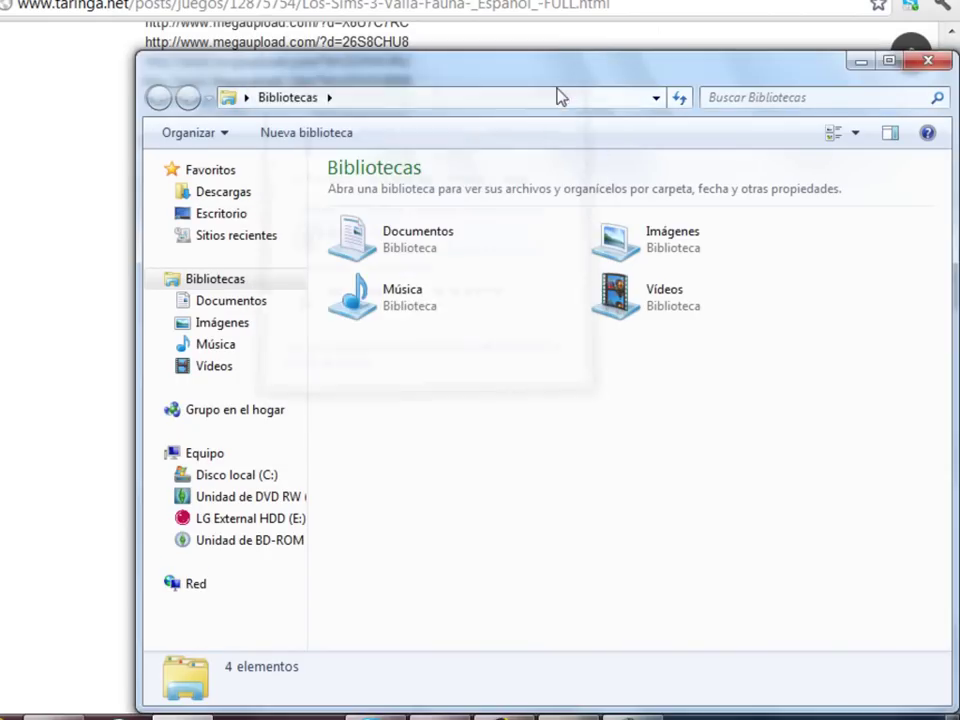
Browse to the Fairlight folder on the mounted Sims3EP05 disc, run flt-ts3p to view a serial key, and exit it
left_click(258, 543)
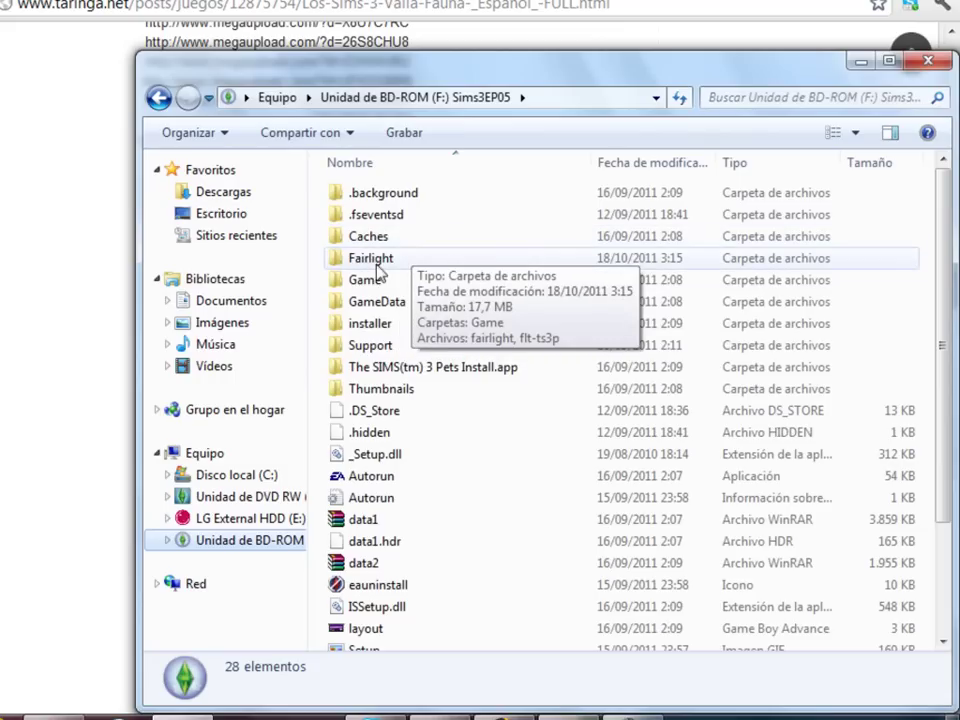
double_click(381, 263)
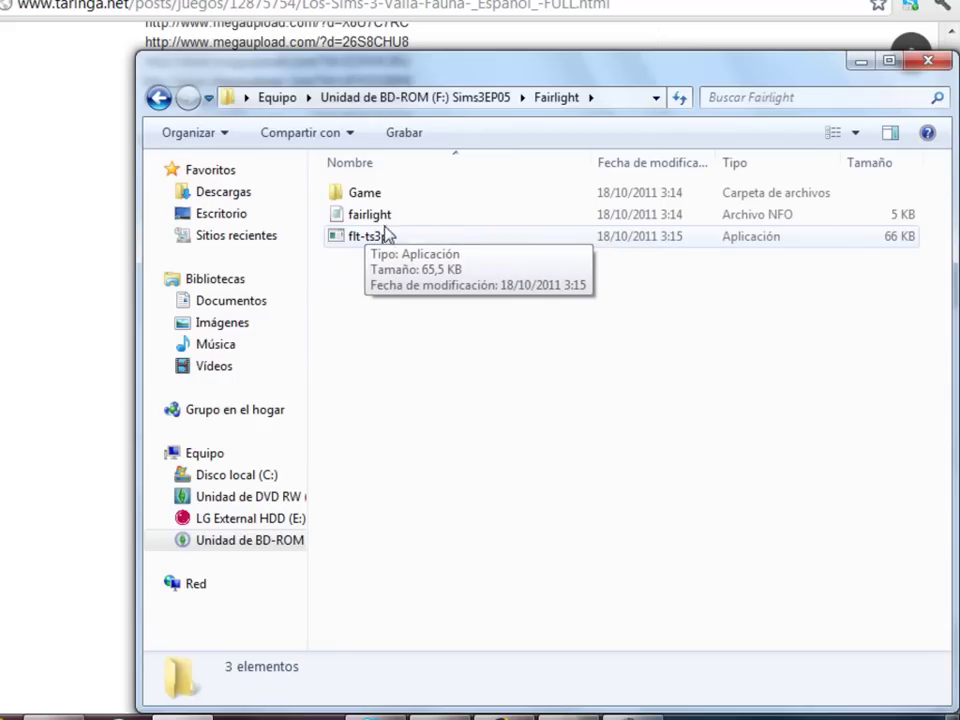
left_click(378, 245)
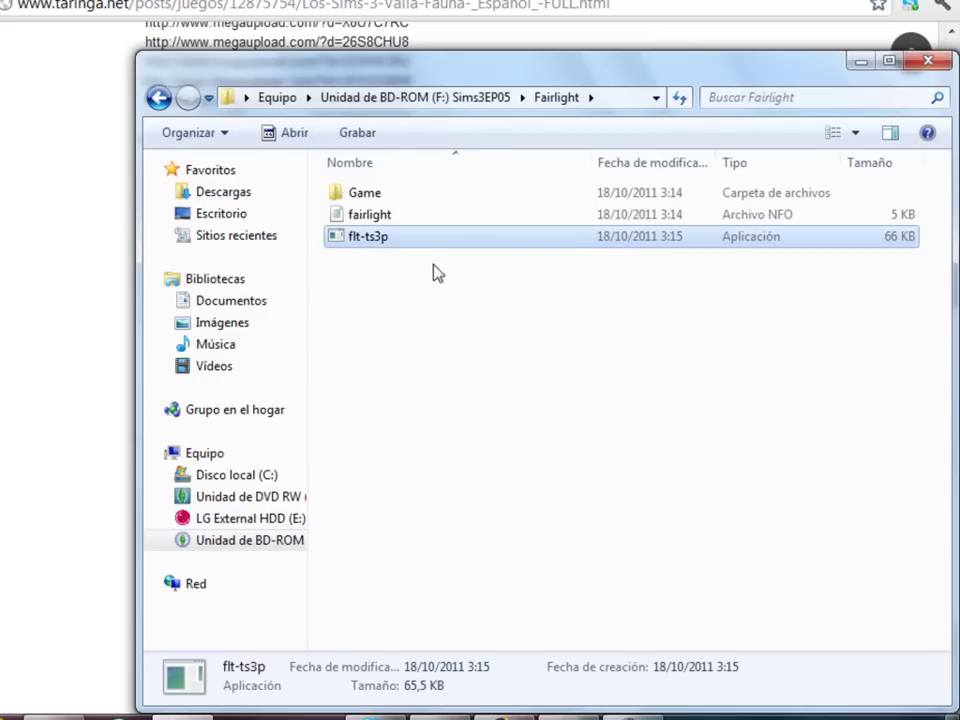
double_click(386, 245)
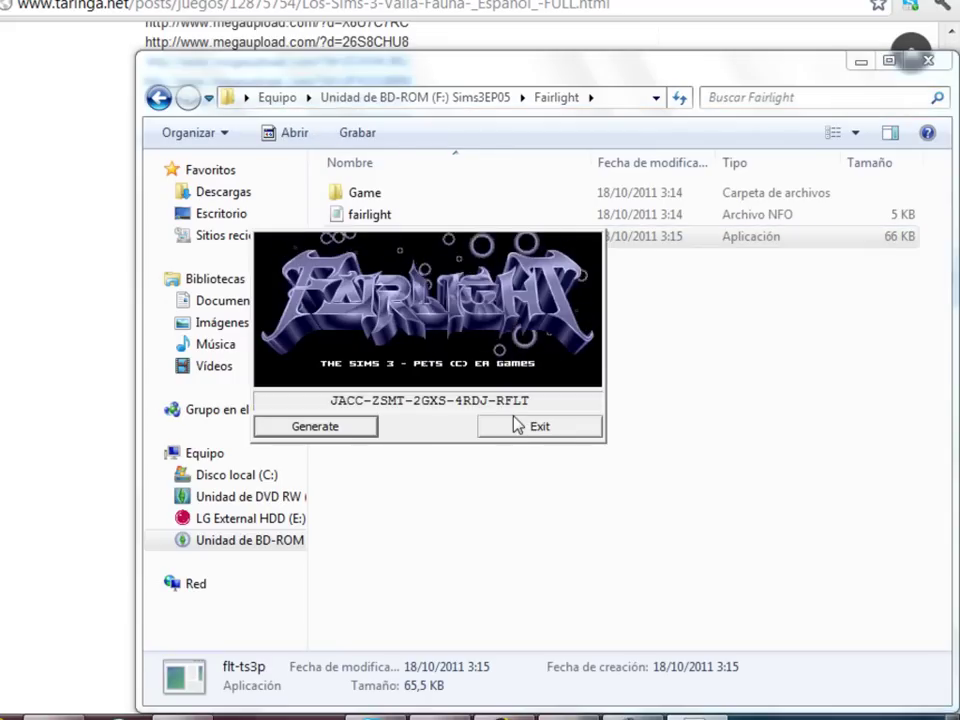
left_click_drag(328, 400, 366, 410)
left_click(530, 428)
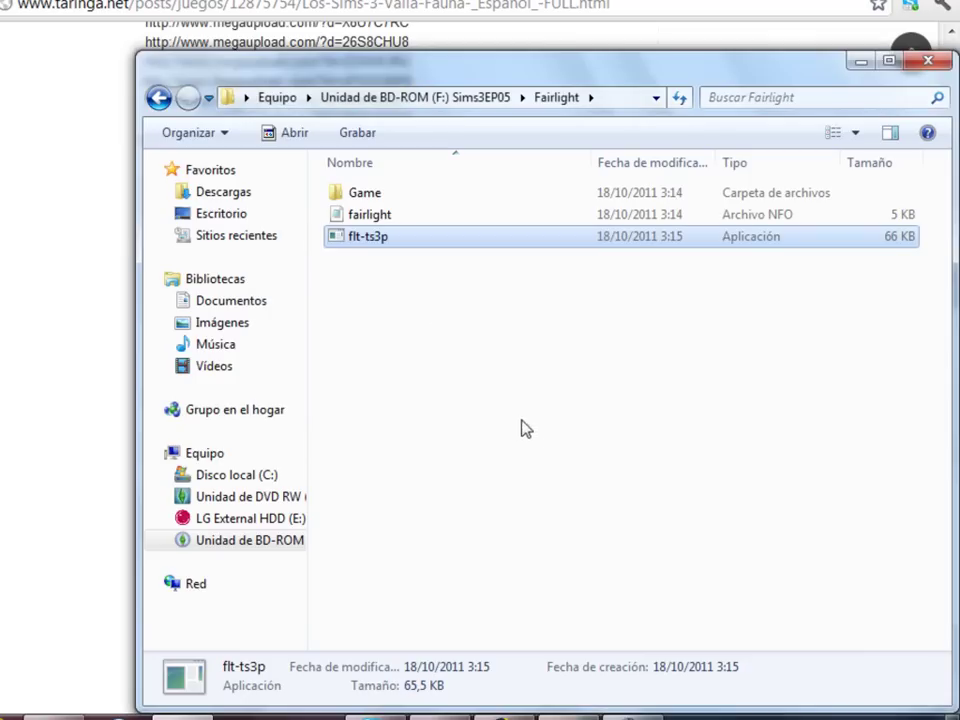
Copy TS3W and TSLHost.dll from the Game\Bin subfolder of the disc's Fairlight folder
double_click(358, 193)
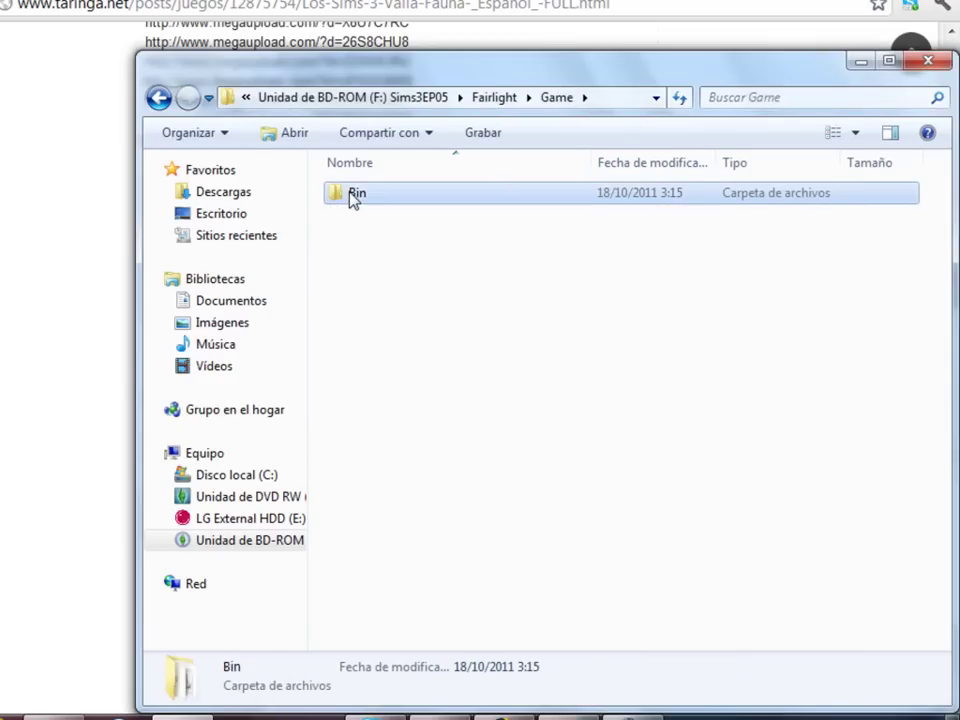
double_click(350, 194)
left_click(401, 217)
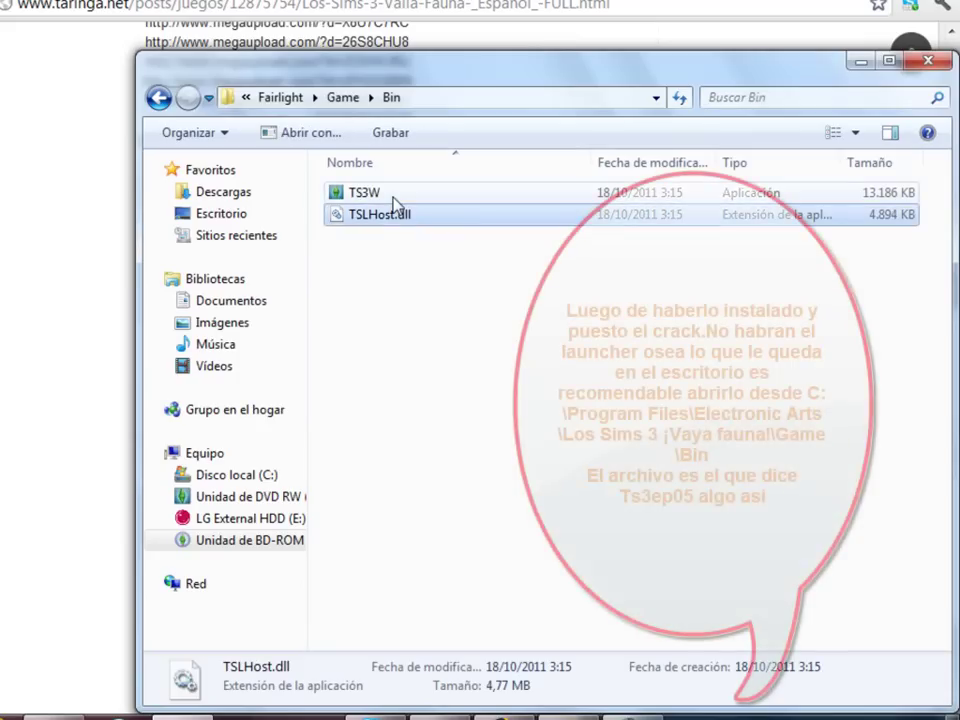
left_click(394, 196, "ctrl")
right_click(420, 218)
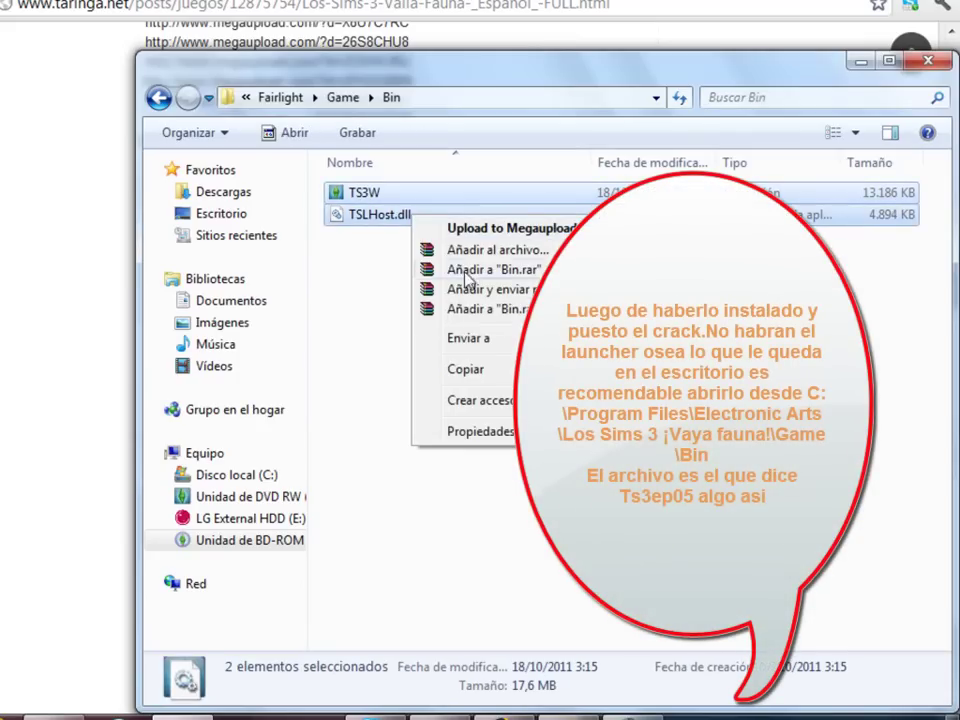
left_click(480, 369)
Browse on drive C to Archivos de programa\Electronic Arts\Los Sims 3\Game\Bin as the destination folder for the crack files
left_click(224, 477)
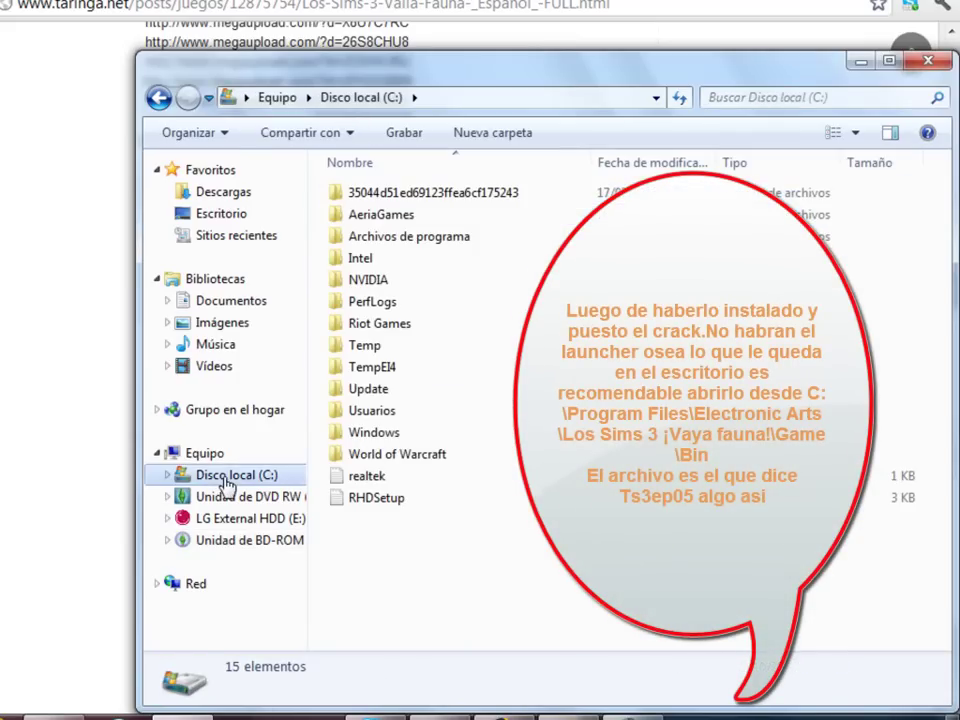
double_click(466, 238)
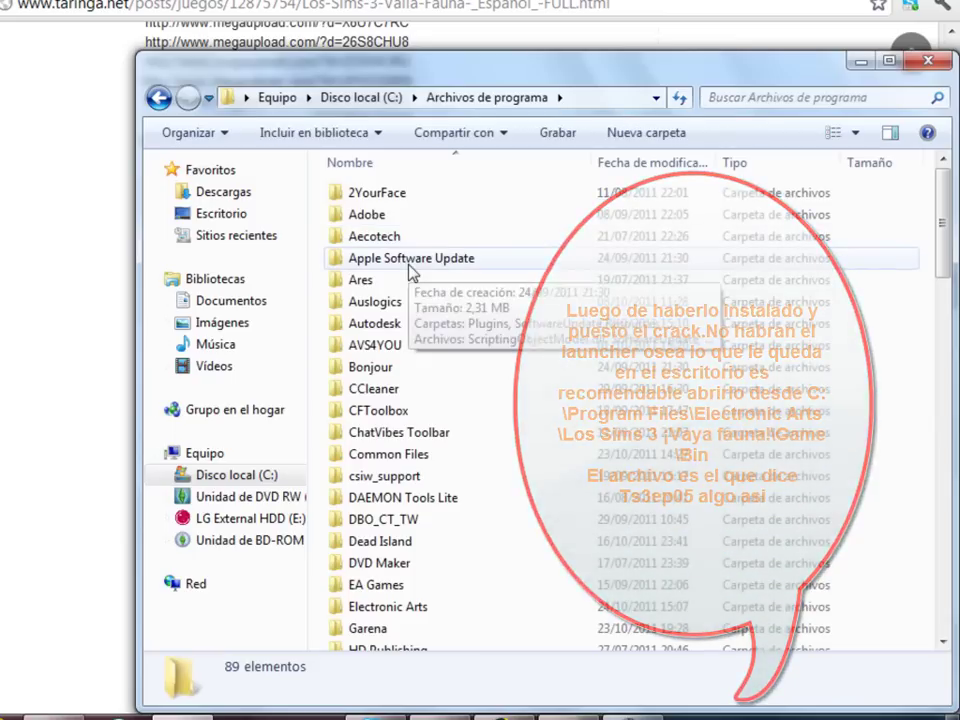
left_click(430, 586)
double_click(428, 607)
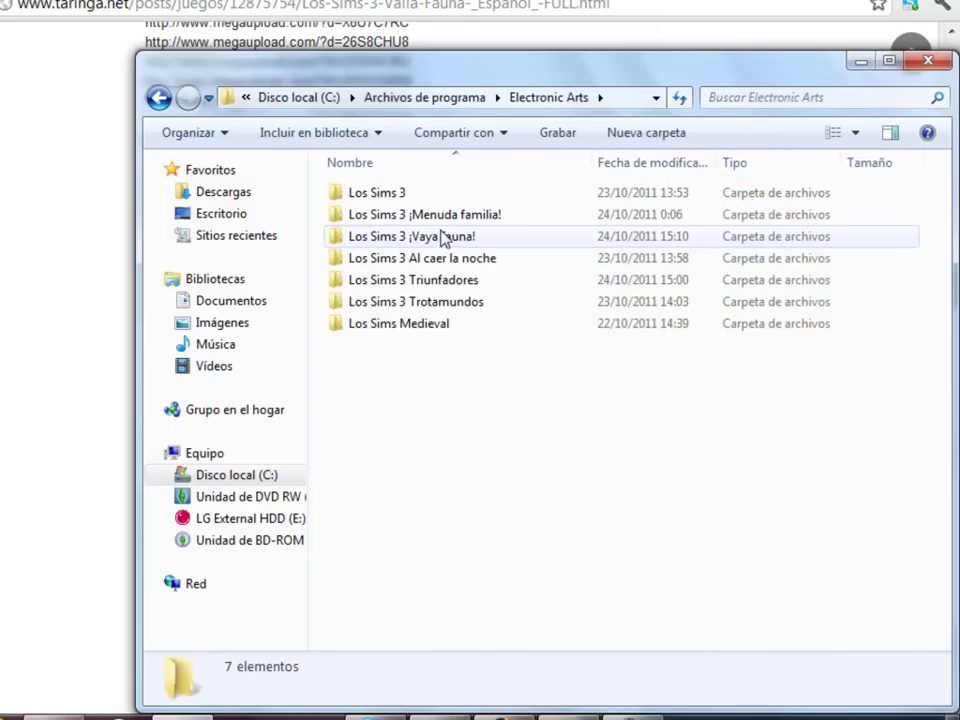
double_click(420, 193)
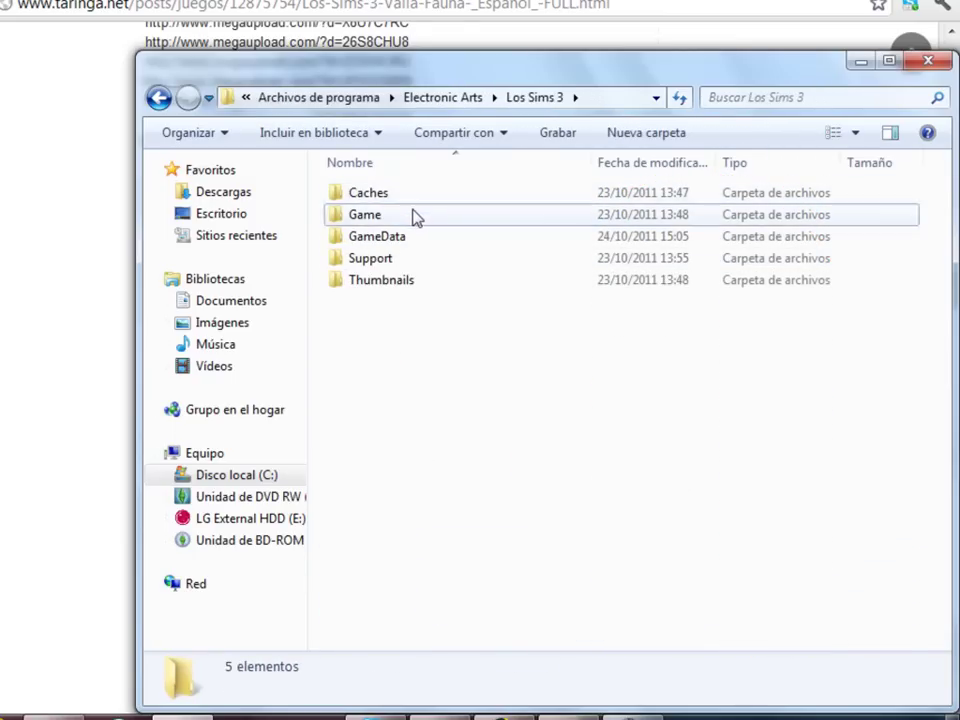
double_click(413, 214)
double_click(368, 193)
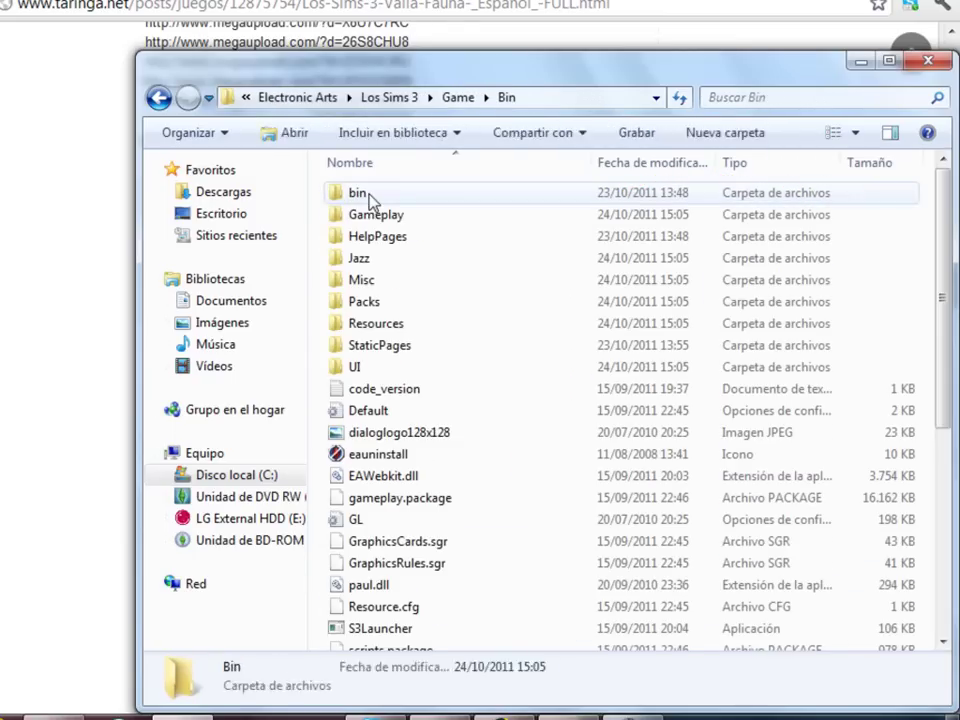
right_click(323, 370)
left_click(158, 97)
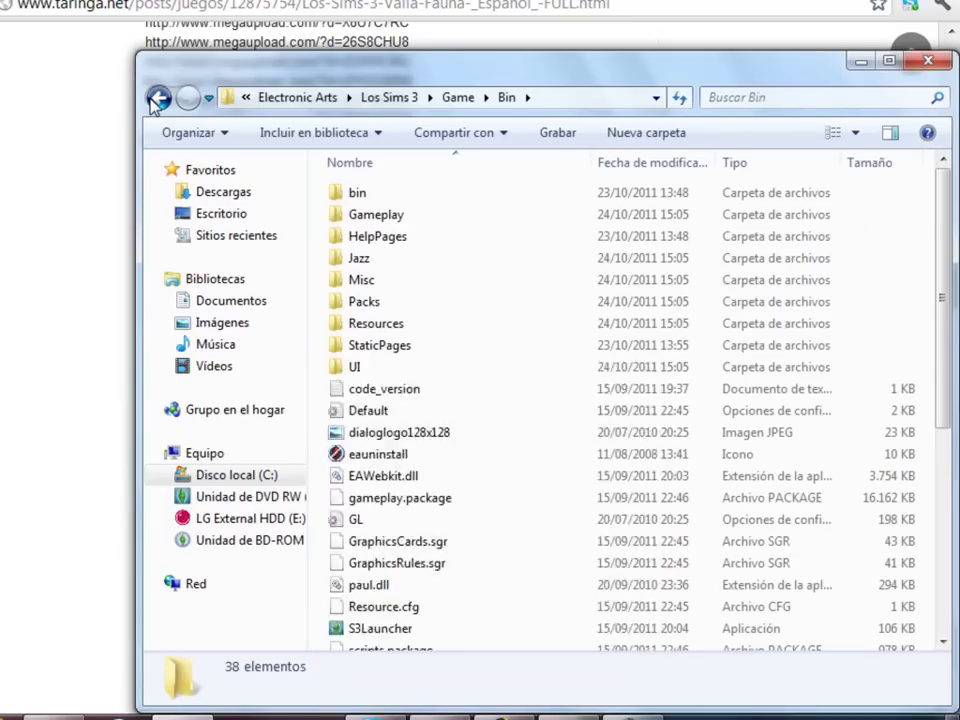
Return to the Electronic Arts folder and point out the Los Sims 3, ¡Menuda familia!, ¡Vaya fauna! and Al caer la noche folders
left_click(157, 98)
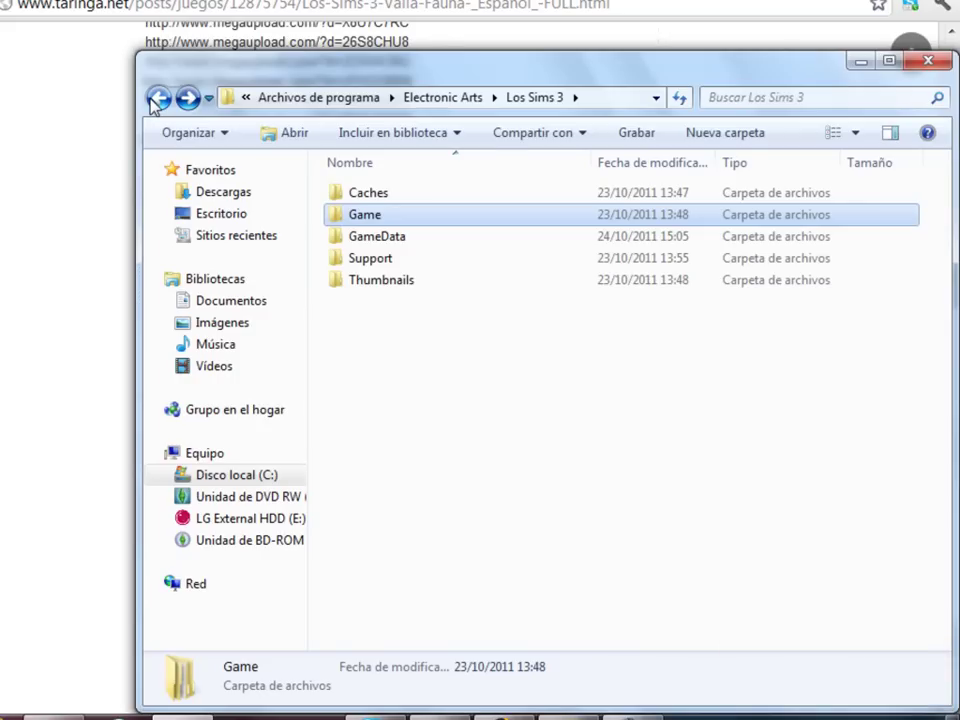
left_click(156, 98)
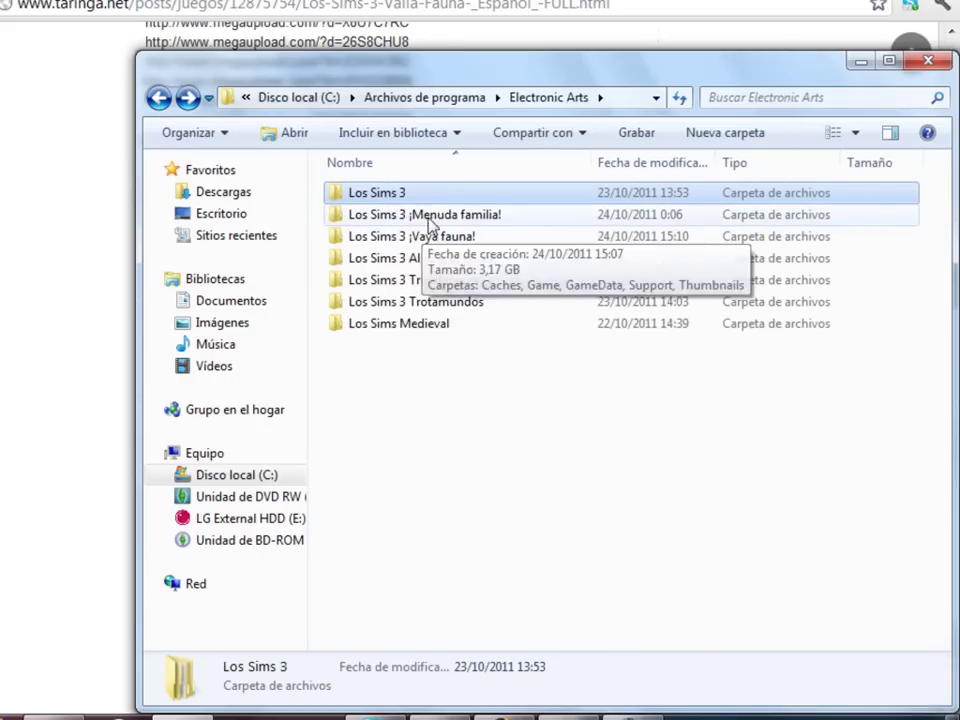
left_click(445, 216)
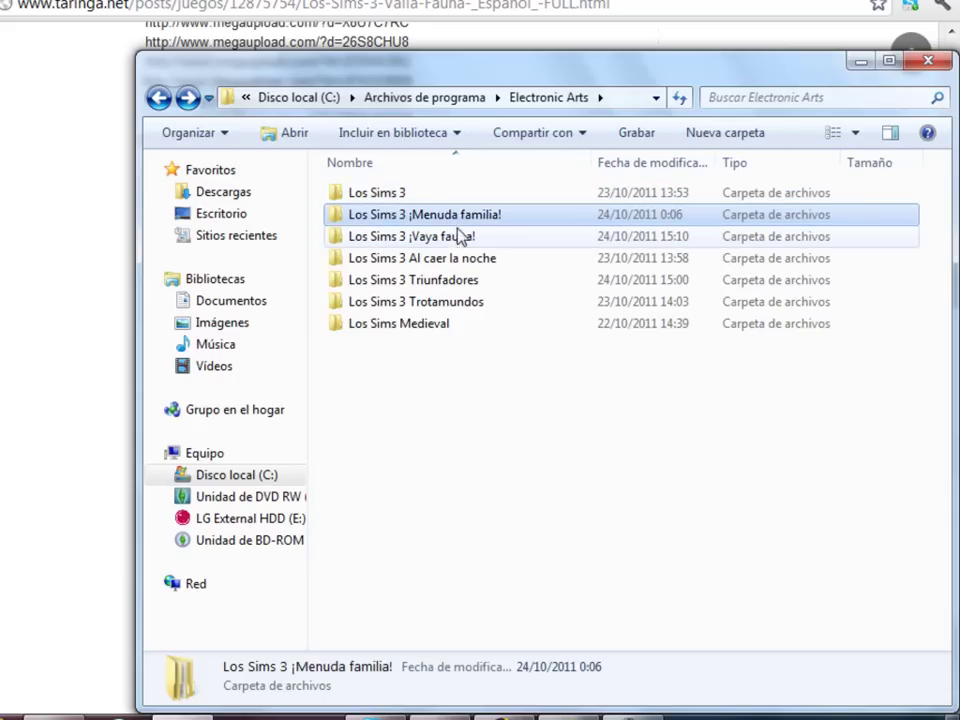
left_click(456, 238)
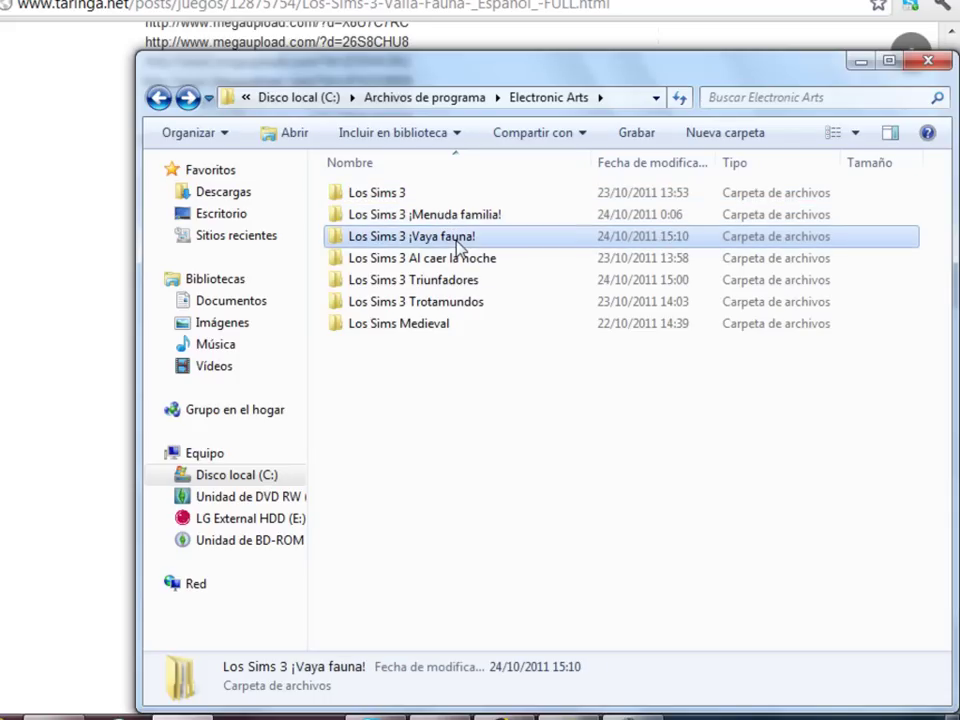
left_click(403, 194)
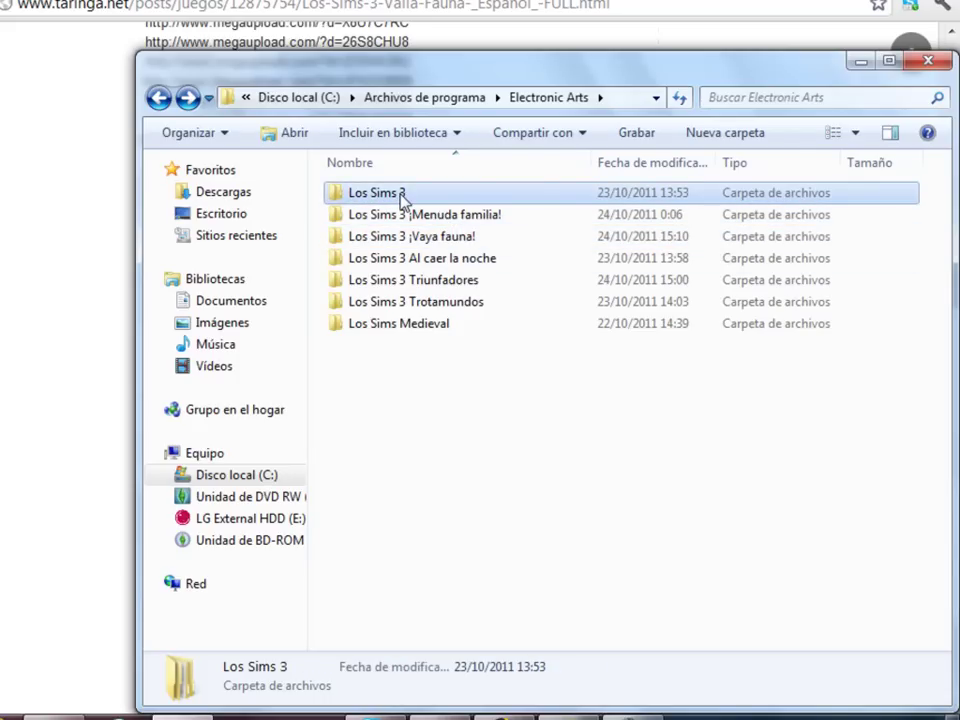
double_click(403, 194)
left_click(159, 97)
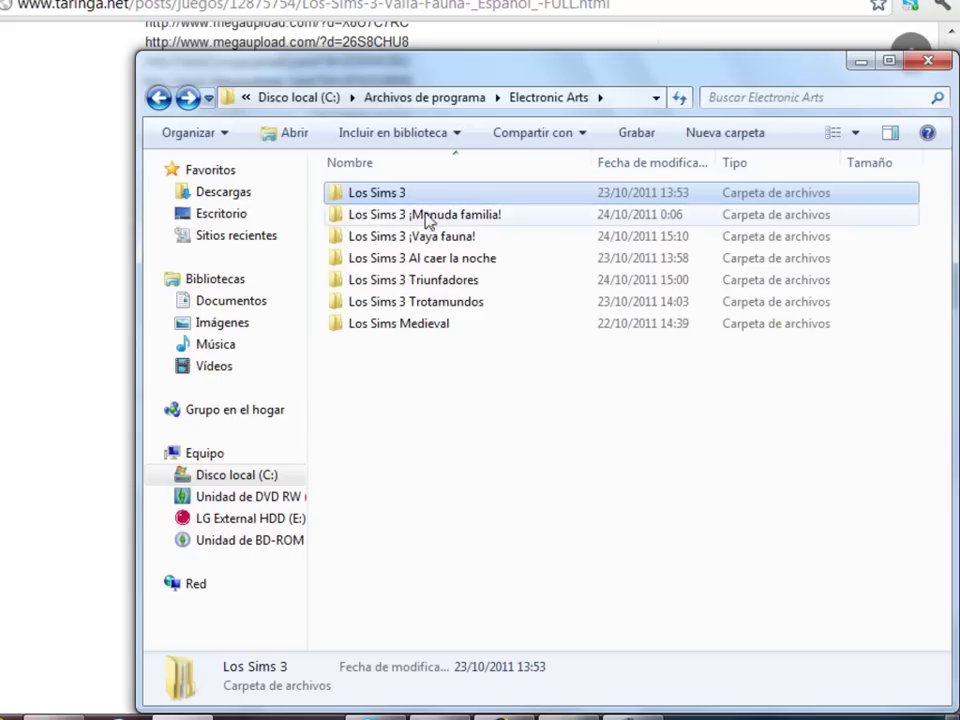
left_click(490, 259)
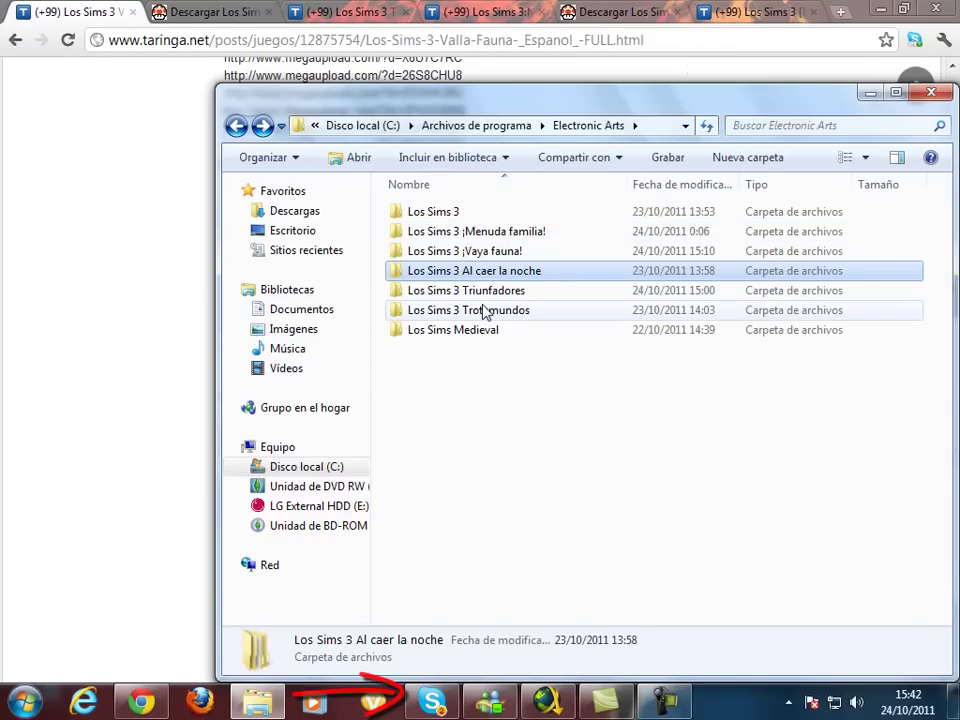
mouse_move(484, 313)
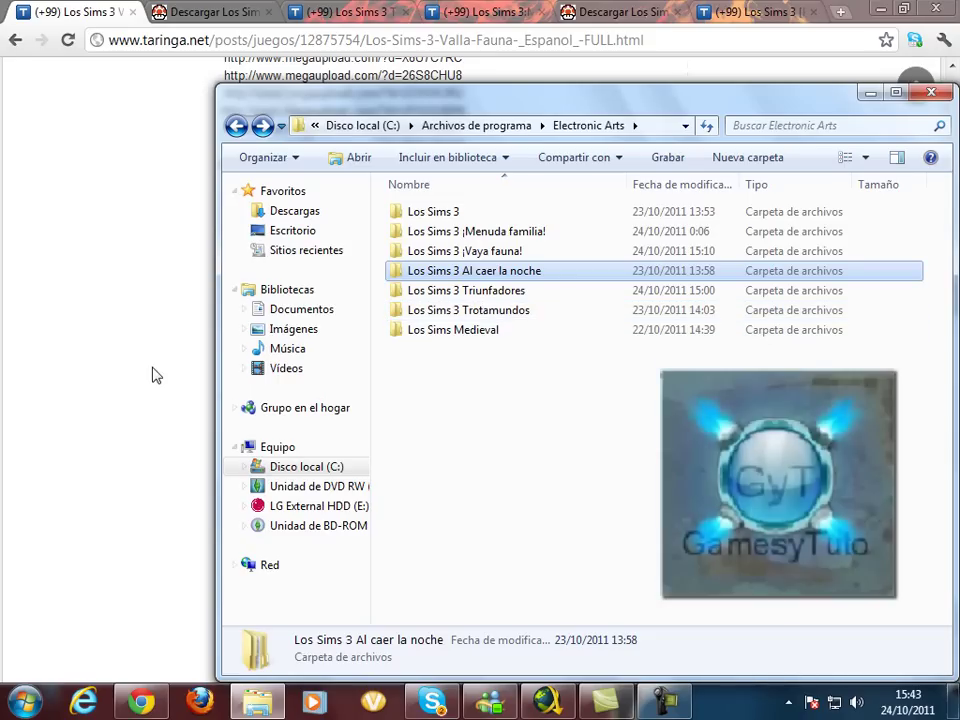
Minimize the browser, the Electronic Arts folder window and the remaining window behind them to show the desktop
left_click(150, 369)
left_click(881, 10)
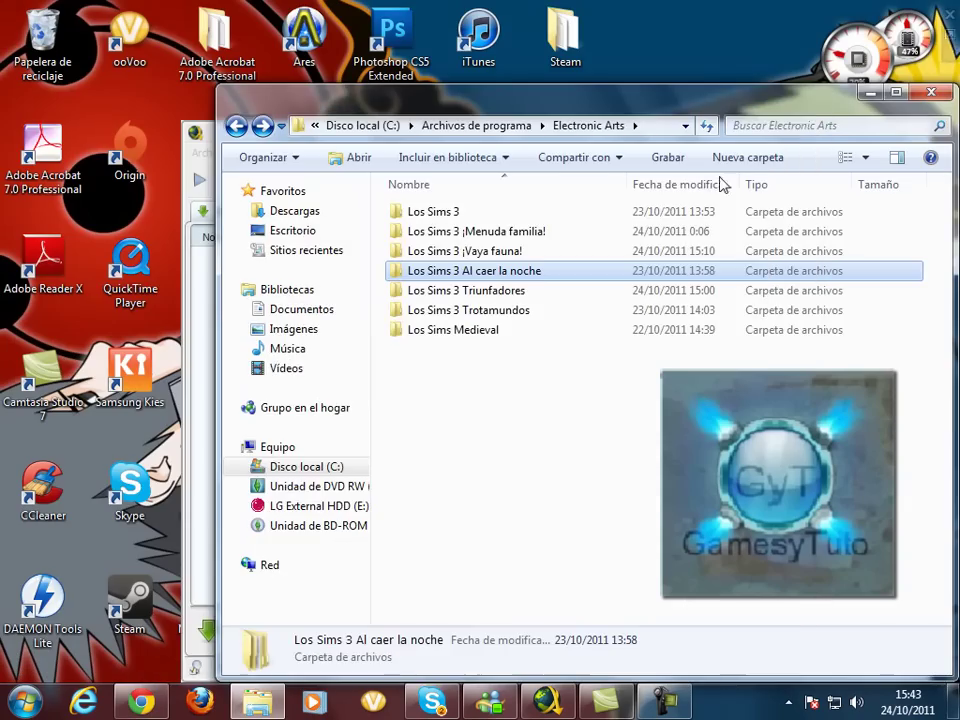
left_click(869, 93)
left_click(882, 136)
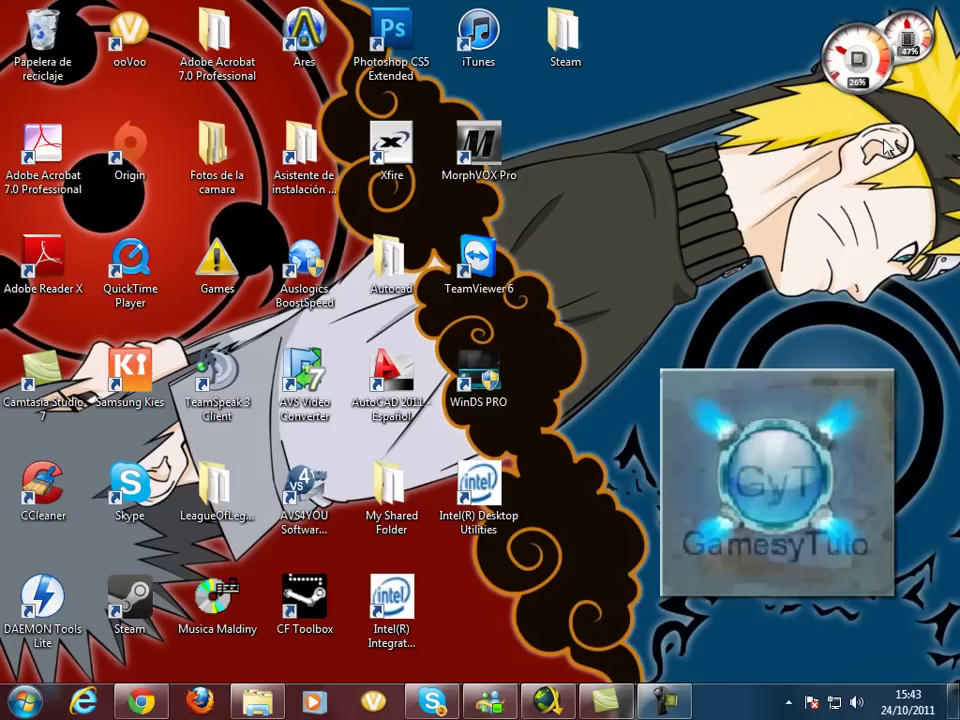